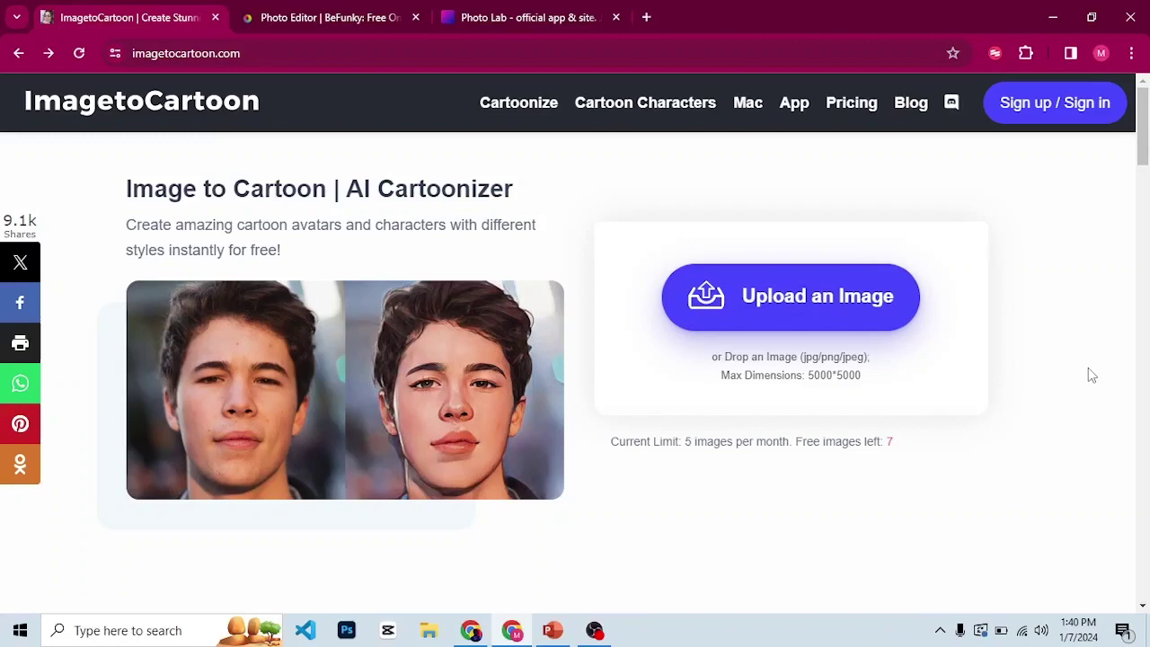
# Look over the ImagetoCartoon homepage and the cartoon character categories it offers
pyautogui.click(203, 53)
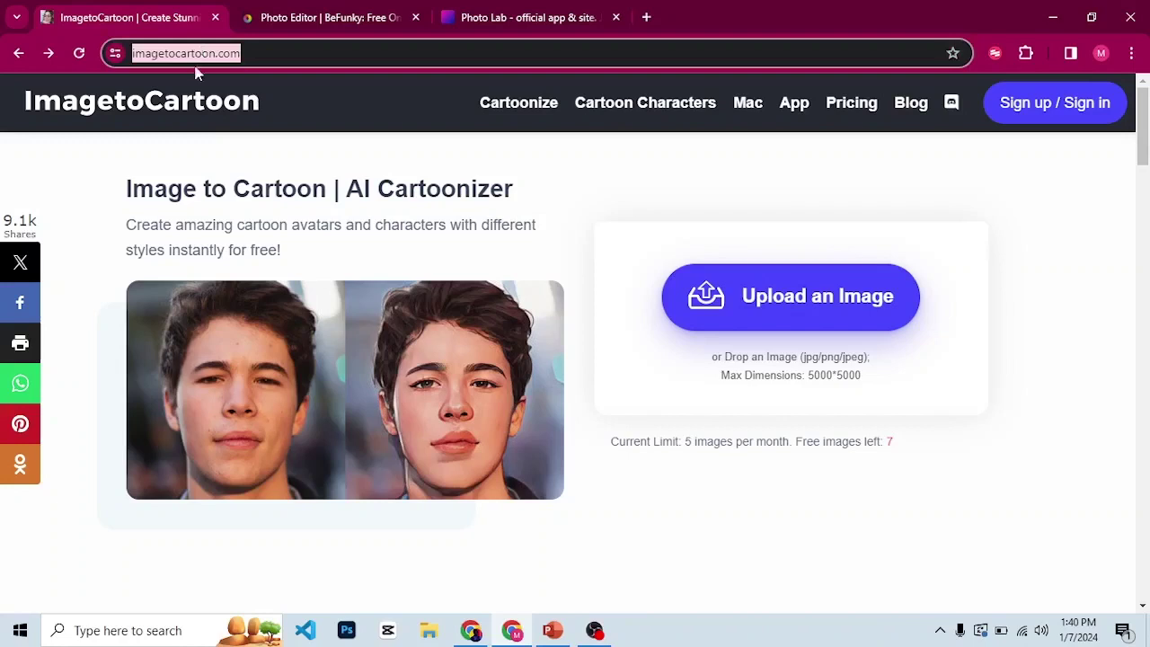
pyautogui.click(630, 198)
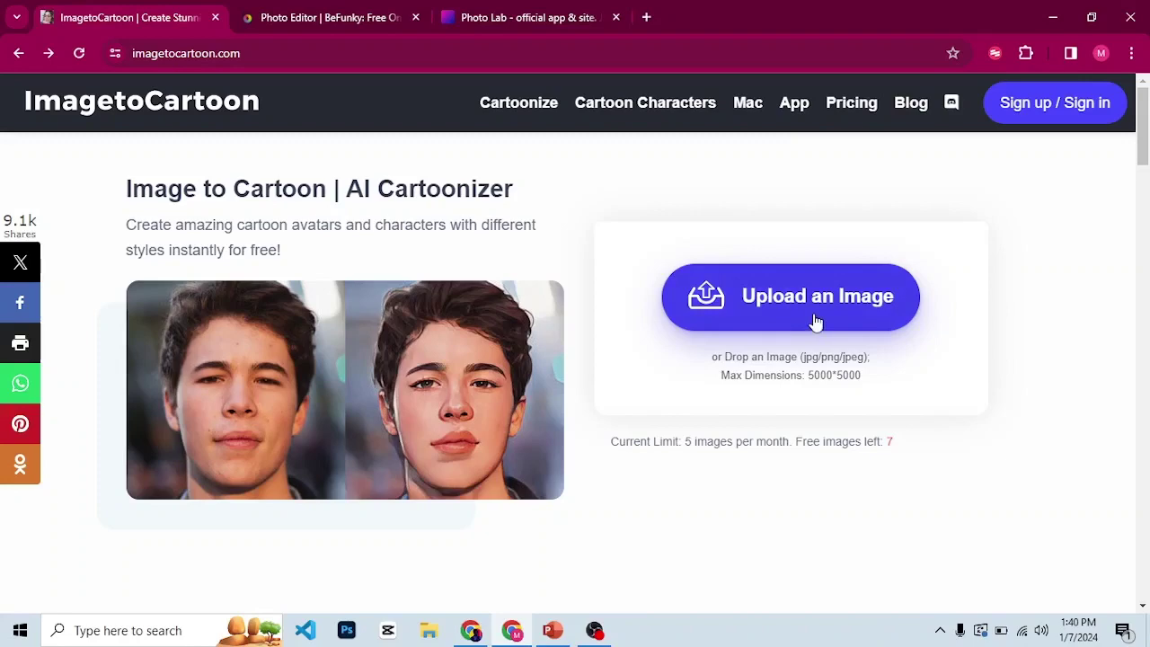
pyautogui.scroll(-10, 816, 322)
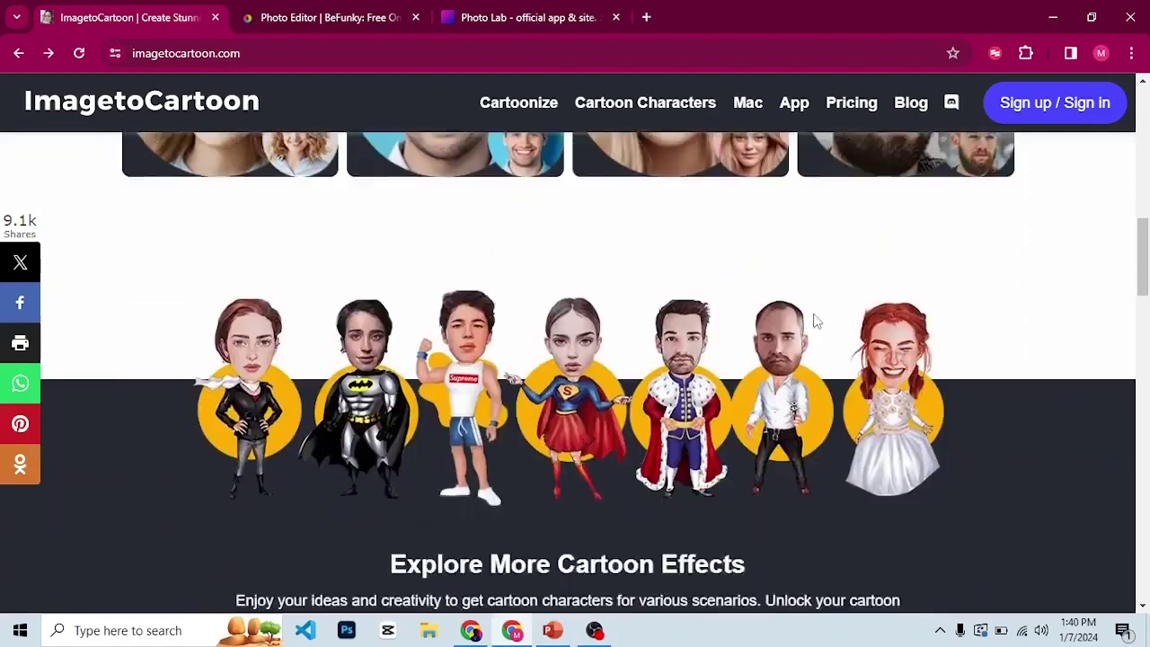
pyautogui.scroll(-7, 816, 322)
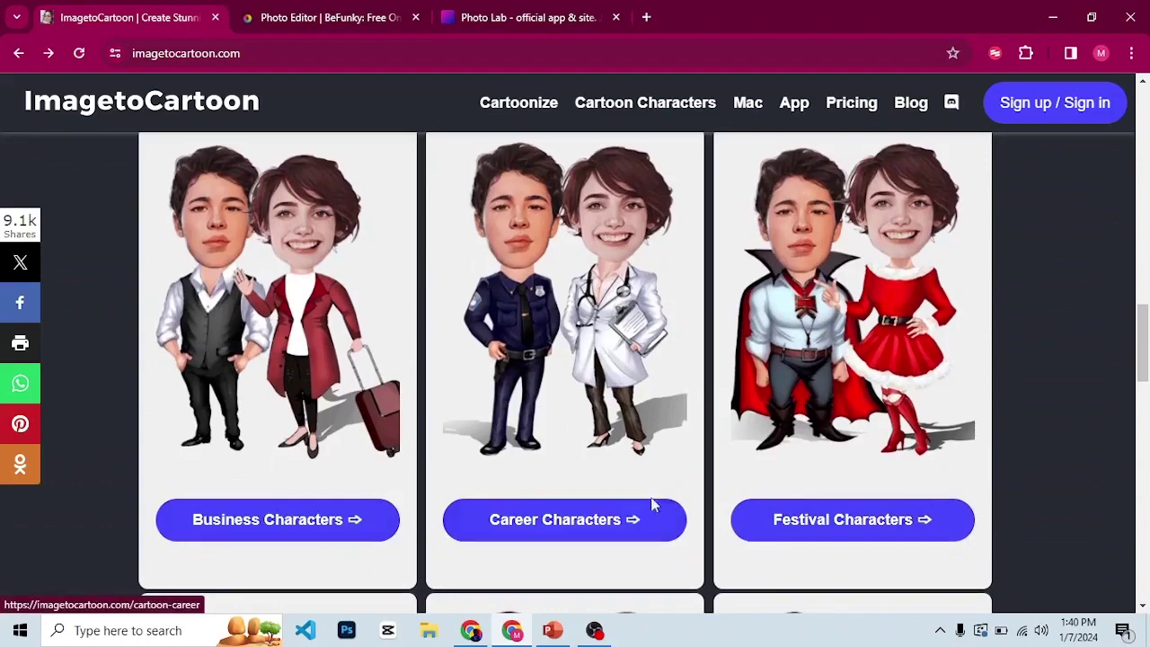
pyautogui.scroll(-5, 831, 536)
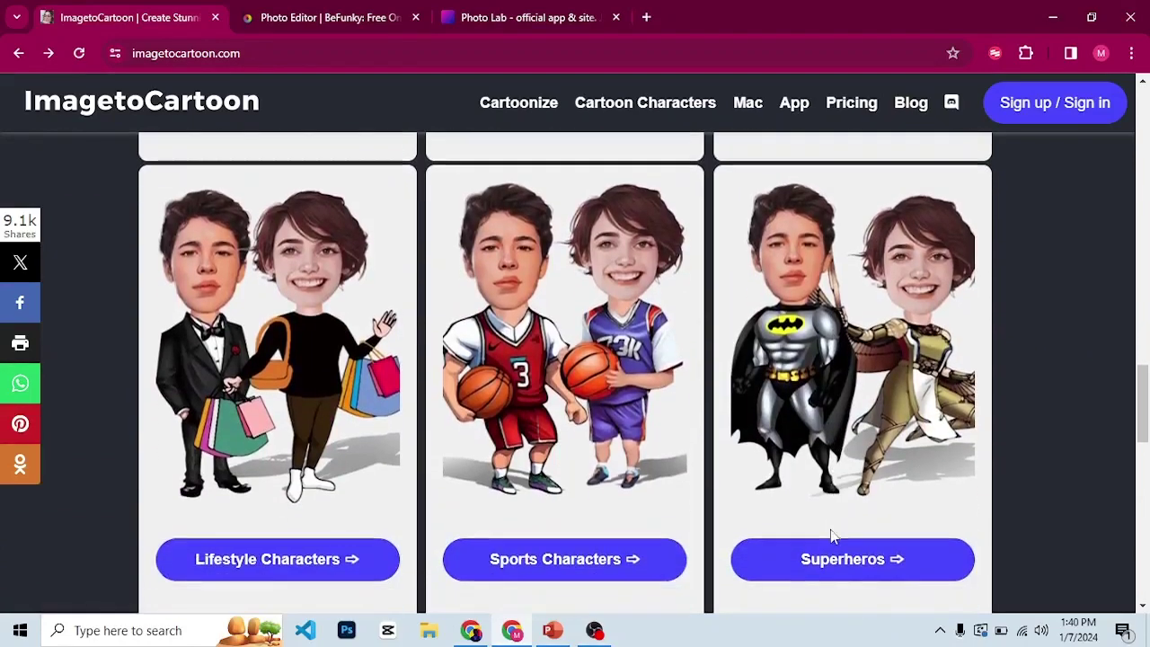
pyautogui.scroll(1, 830, 531)
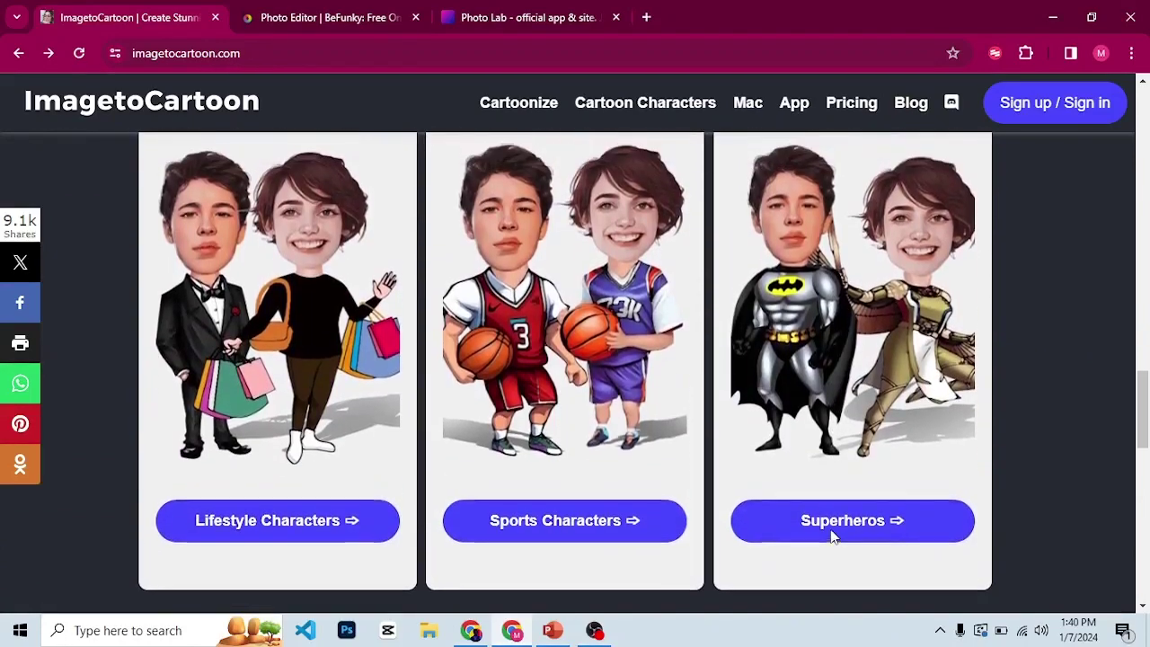
pyautogui.scroll(6, 832, 536)
pyautogui.scroll(-2, 830, 533)
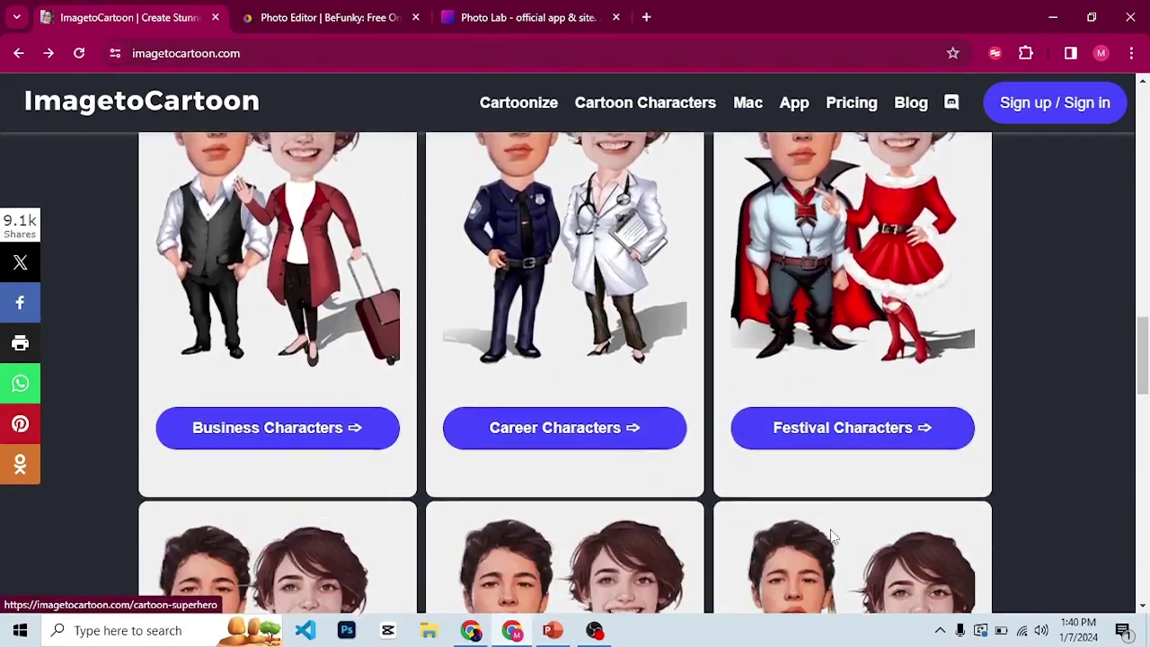
# Open the Business Characters generator and upload Img 2 from the Downloads folder with the Male option
pyautogui.click(284, 424)
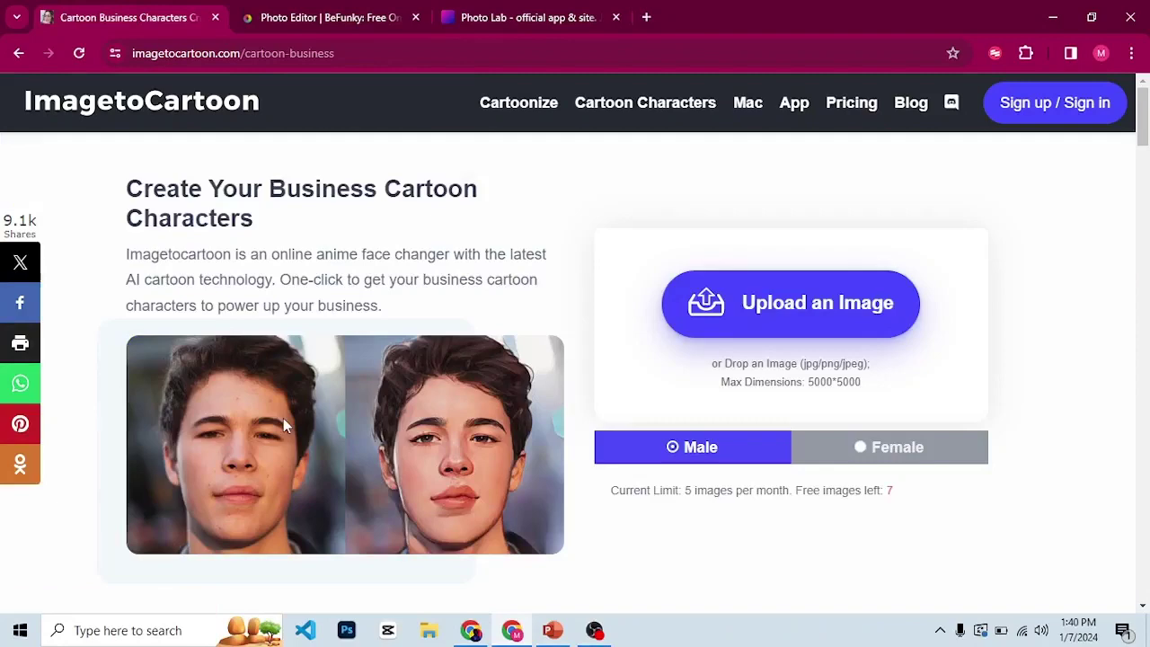
pyautogui.click(791, 306)
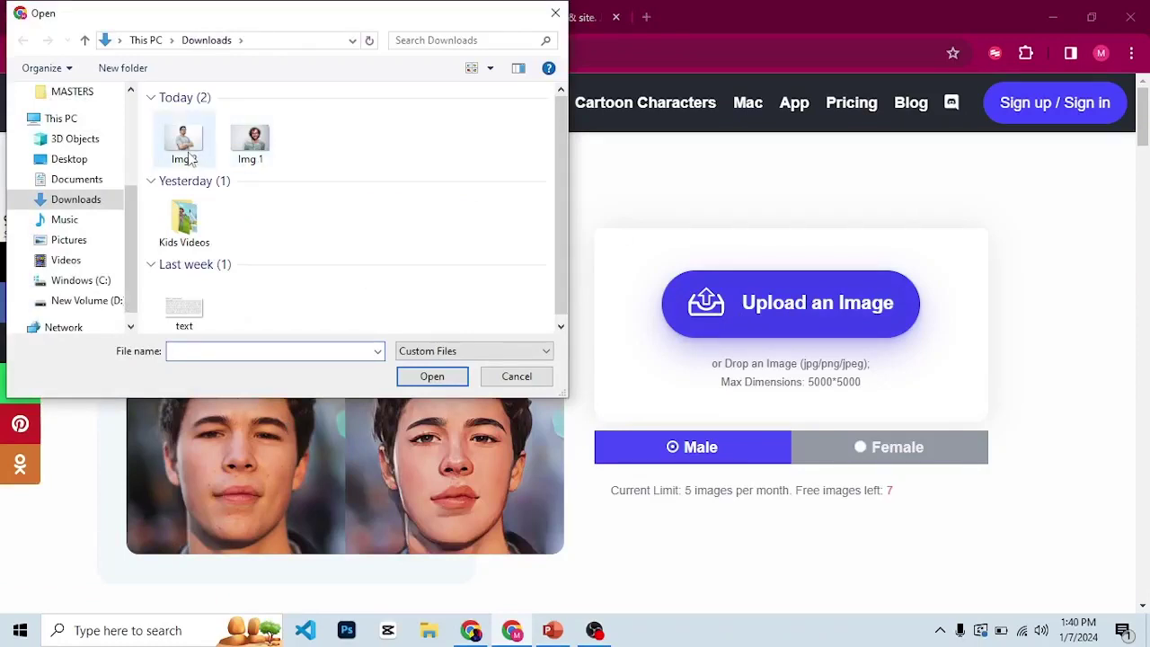
pyautogui.click(187, 158)
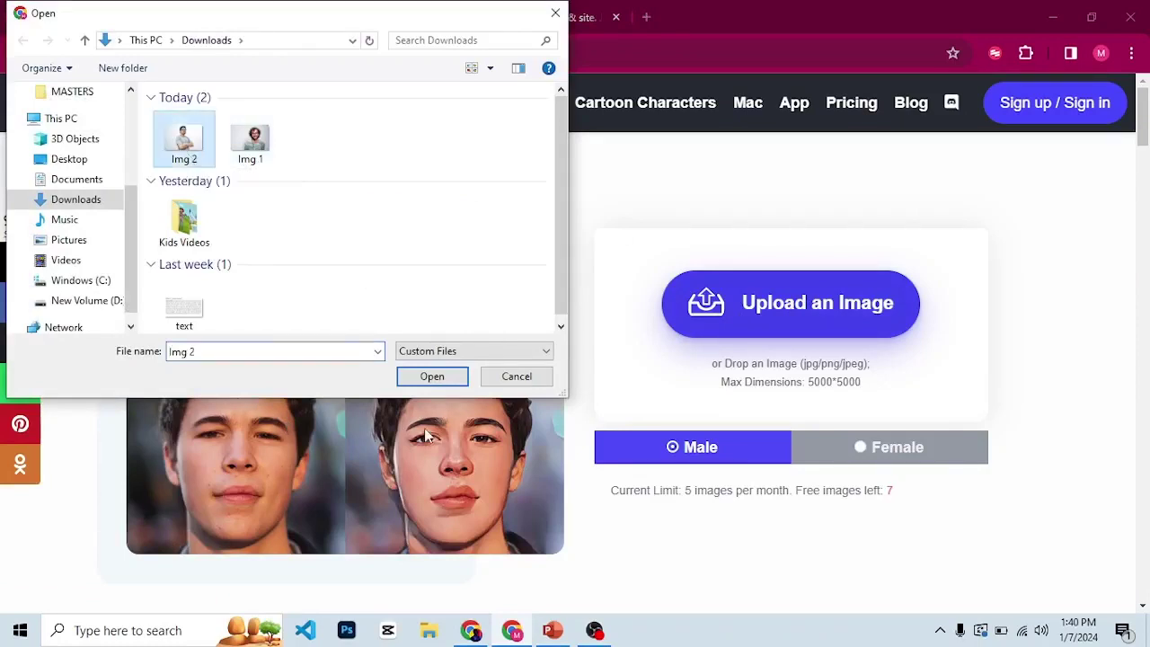
pyautogui.click(430, 378)
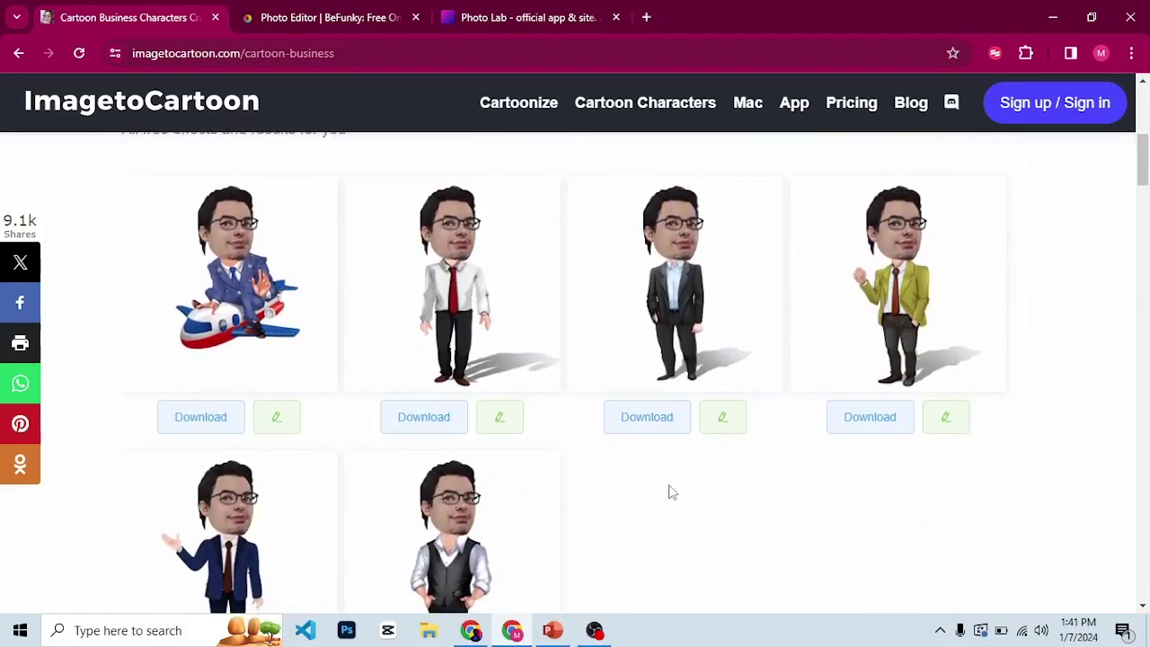
# Download the generated cartoon wearing a white shirt and red tie
pyautogui.scroll(-2, 431, 481)
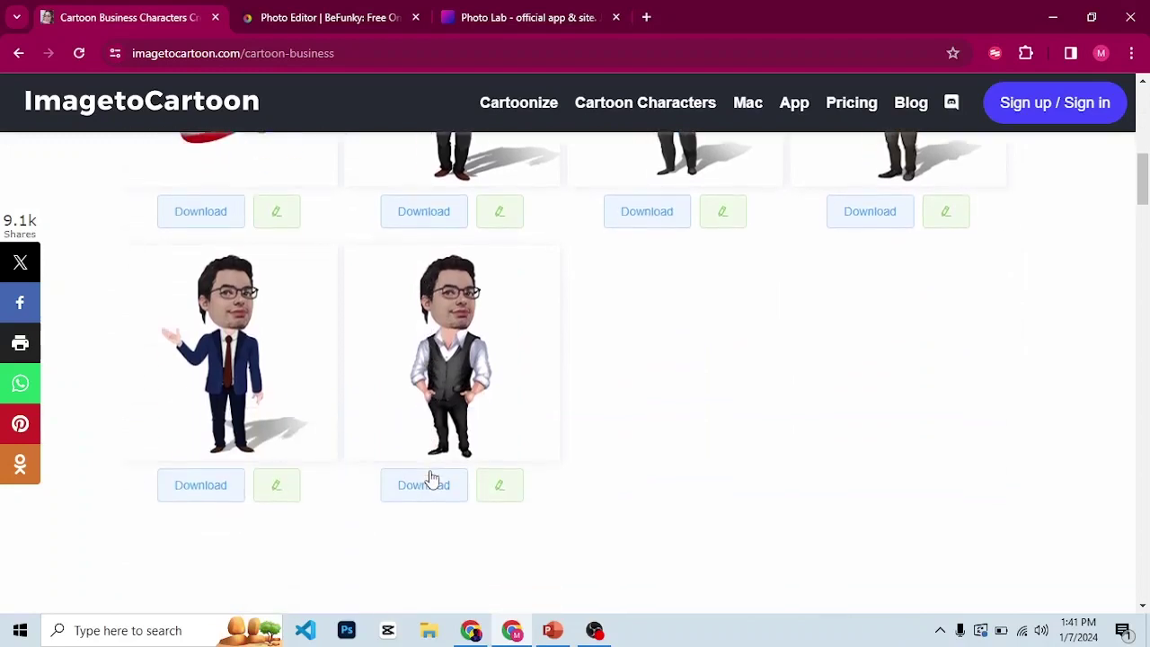
pyautogui.scroll(3, 437, 424)
pyautogui.click(426, 440)
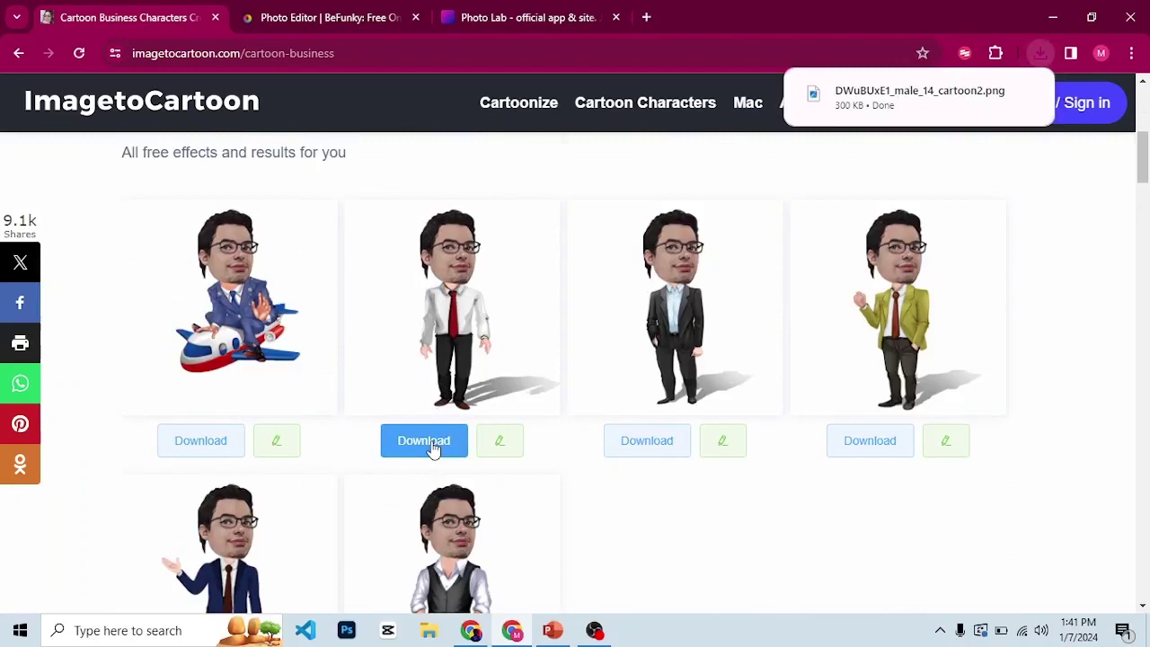
# View the downloaded cartoon image from the browser's download list and close the viewer
pyautogui.hotkey('ctrl', 'j')
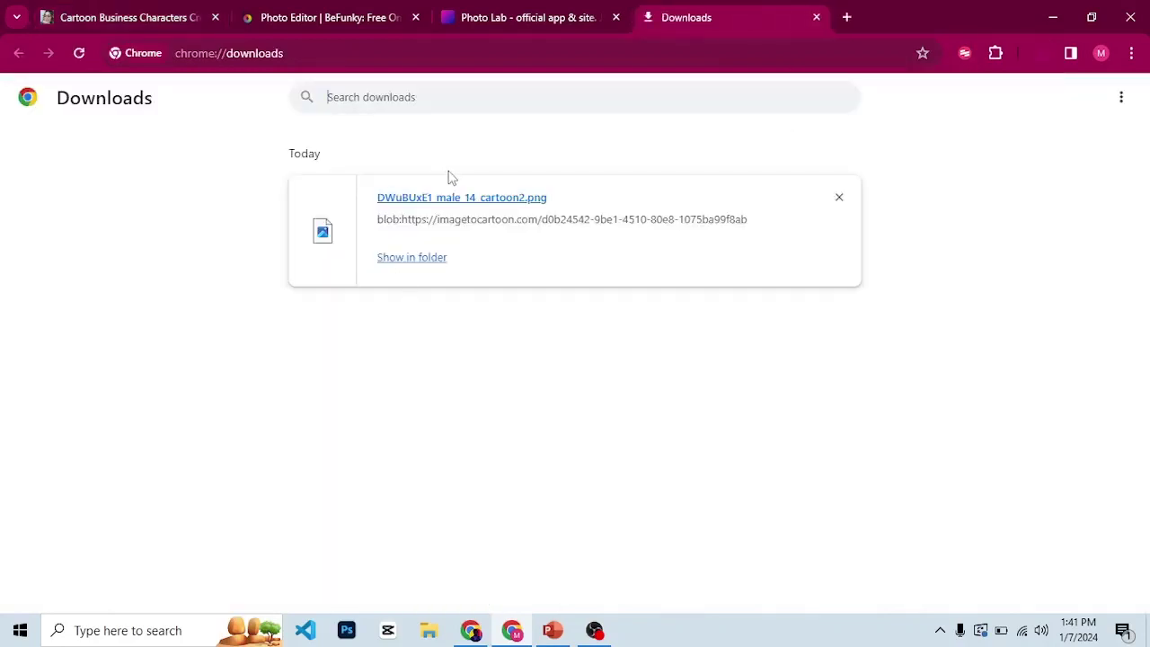
pyautogui.click(439, 200)
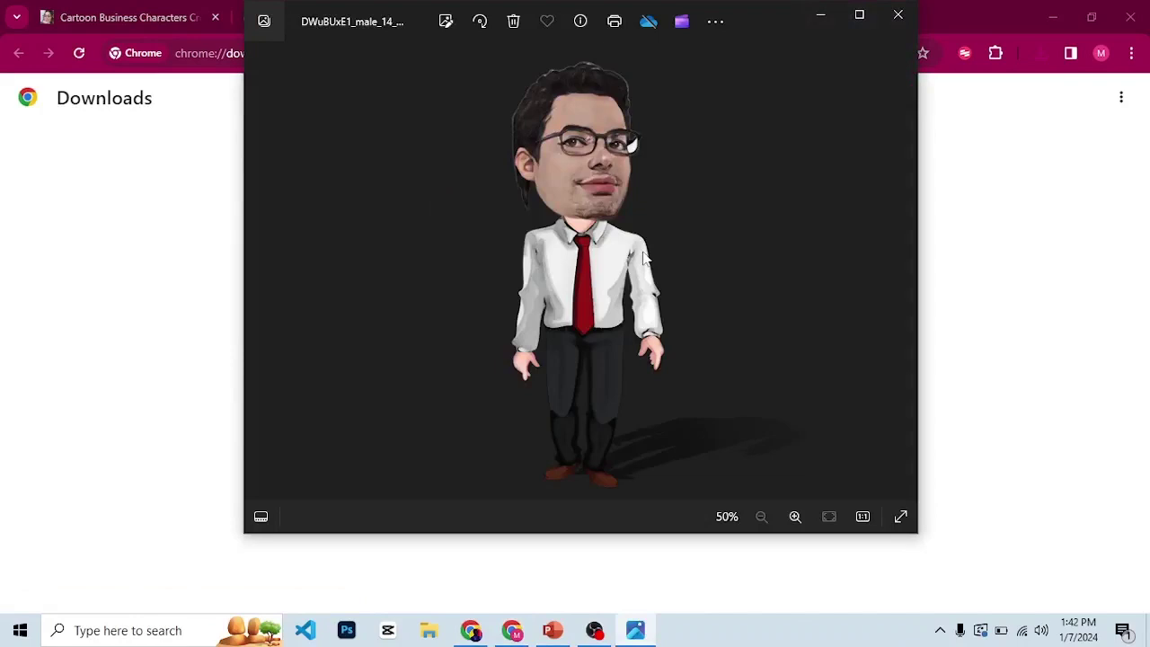
pyautogui.click(899, 15)
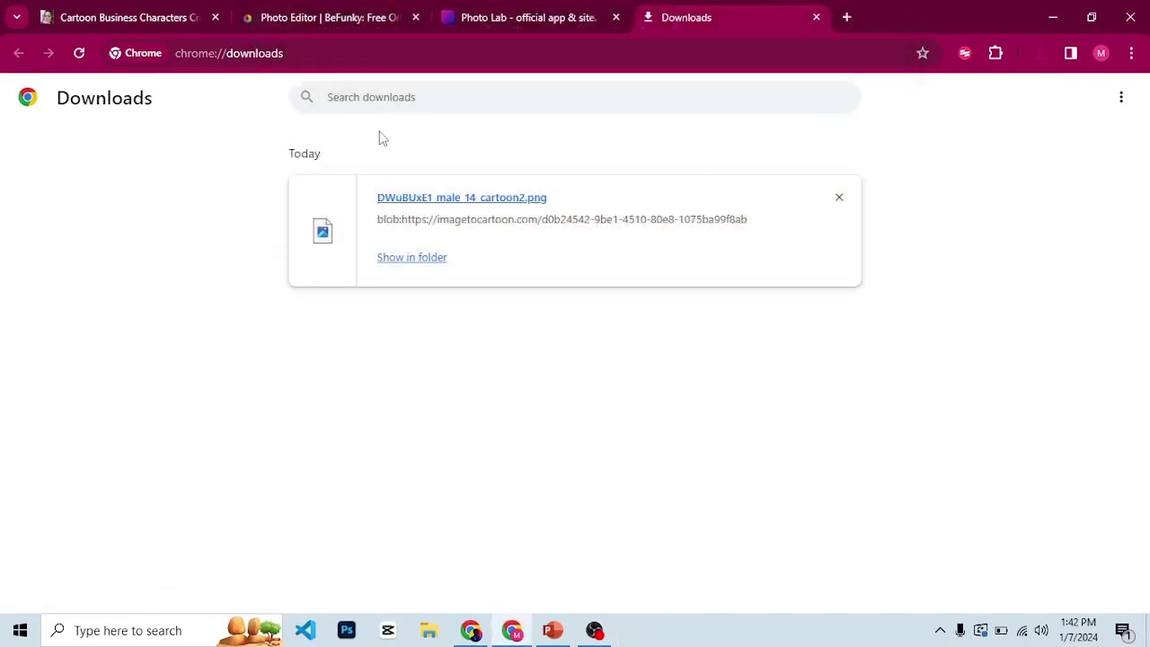
# Switch to BeFunky, start editing a photo, and open Img 2 from the Downloads folder
pyautogui.click(300, 16)
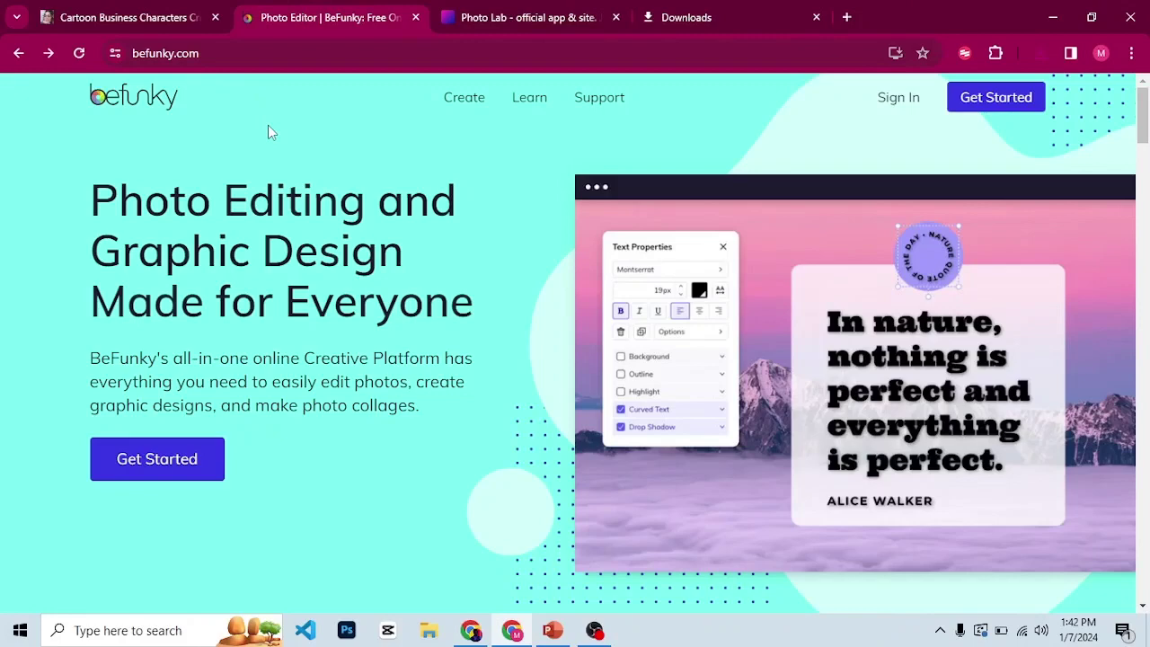
pyautogui.click(183, 476)
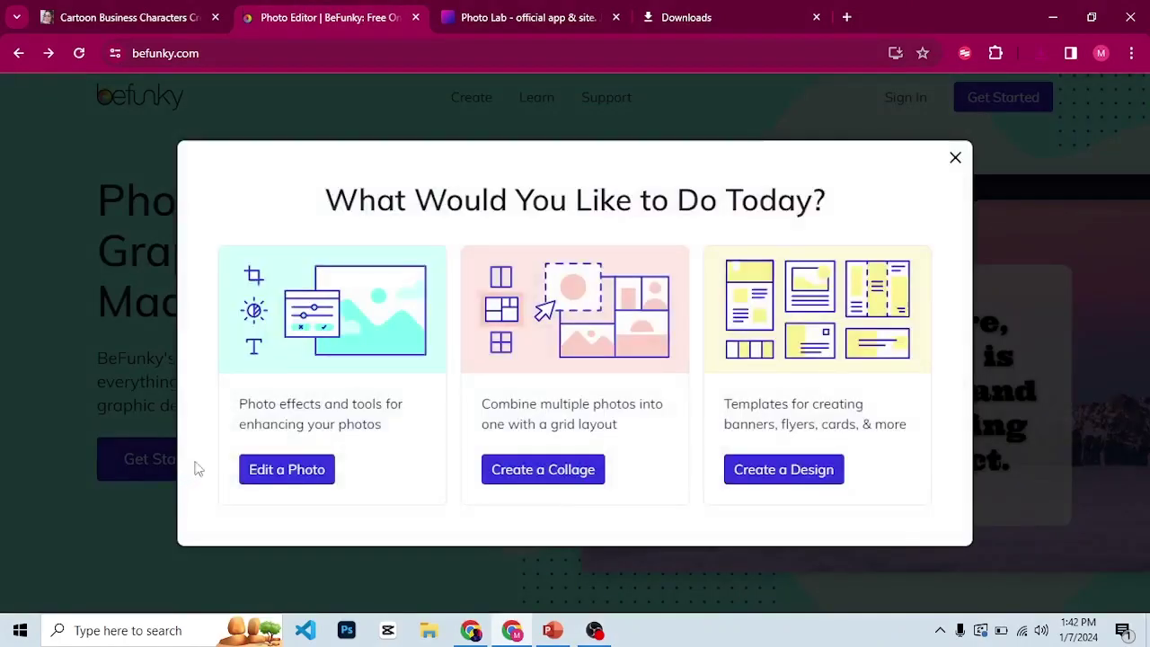
pyautogui.click(304, 475)
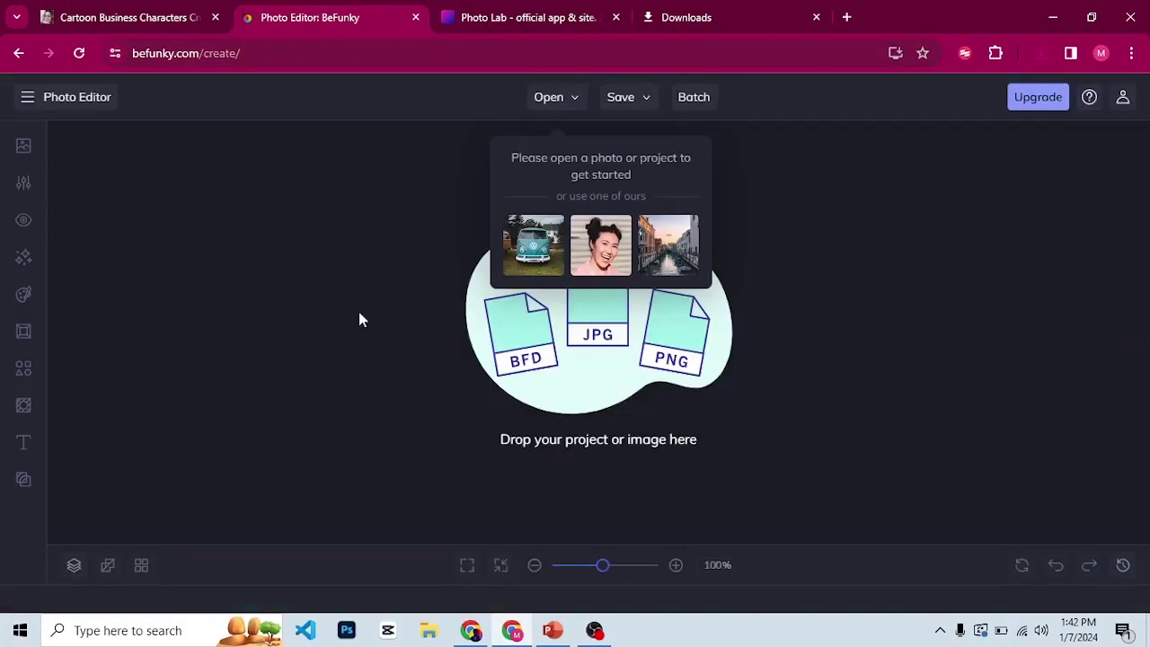
pyautogui.click(571, 100)
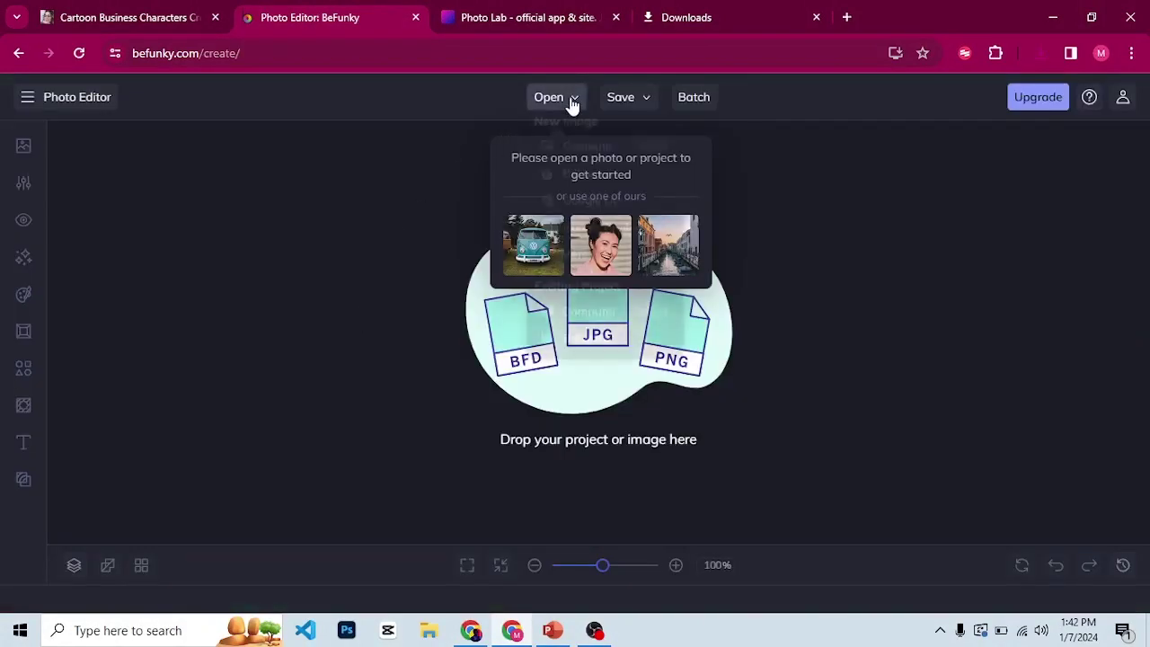
pyautogui.click(601, 156)
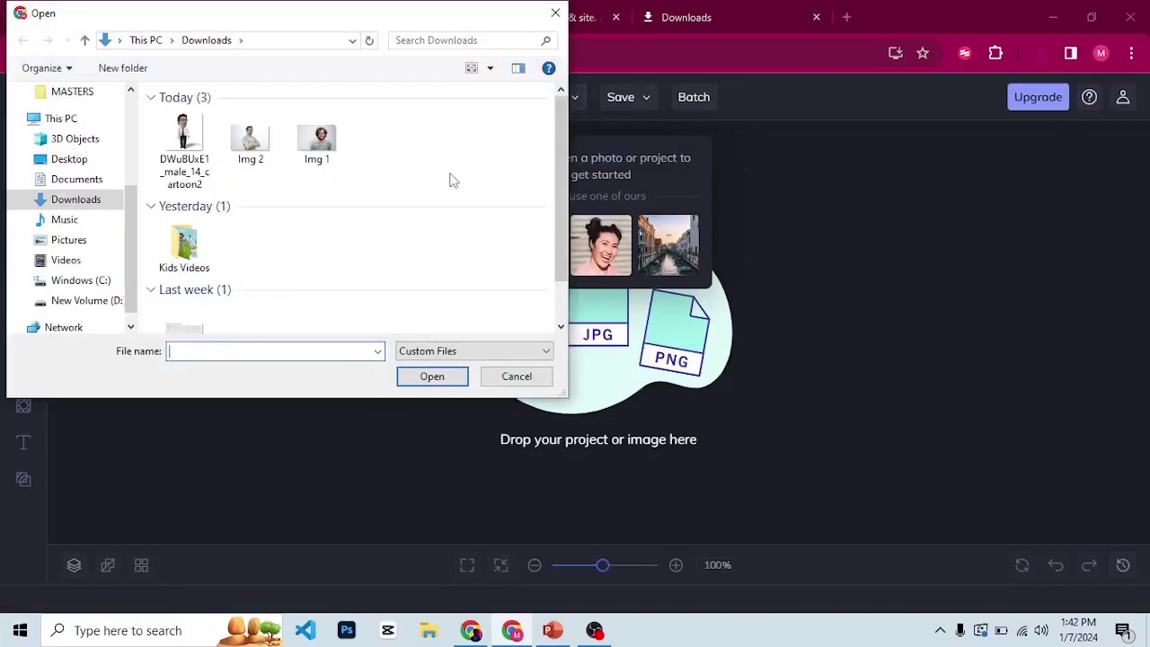
pyautogui.click(266, 160)
pyautogui.click(463, 378)
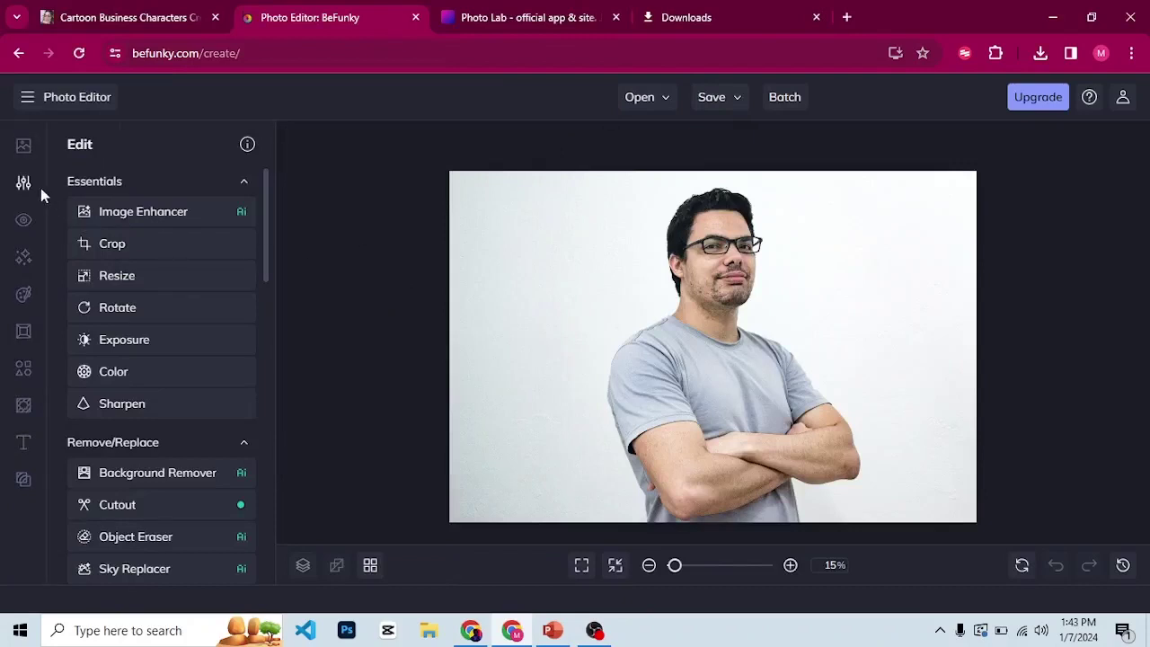
# Apply the Cartoonizer 2 effect from the Artsy collection to the photo
pyautogui.moveTo(22, 175)
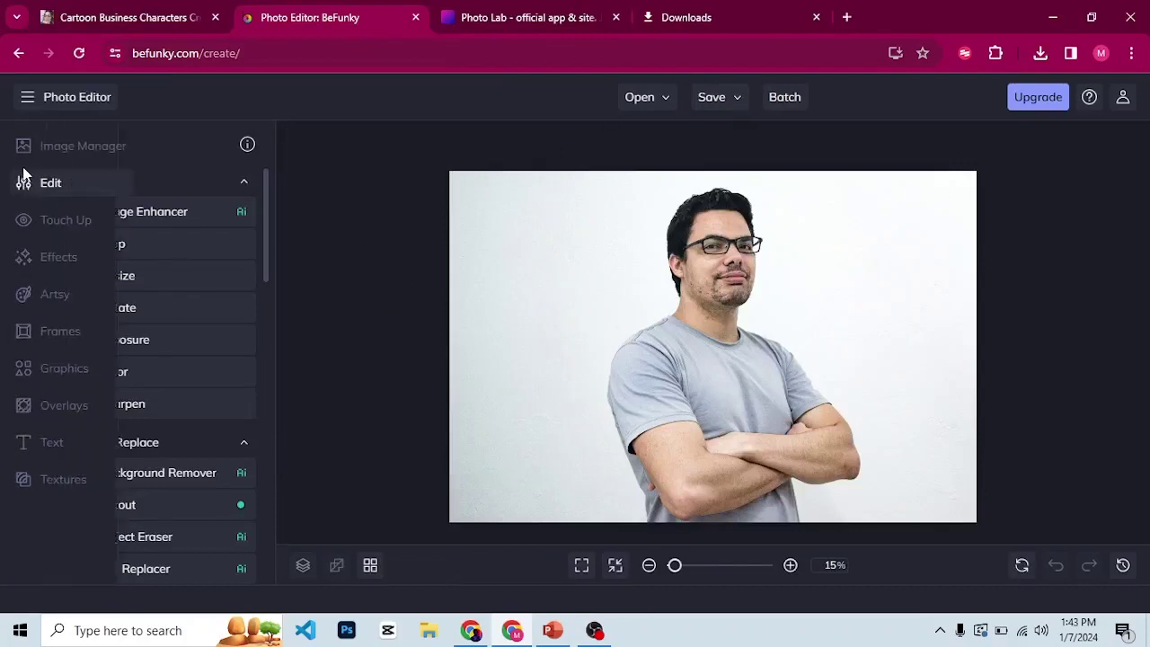
pyautogui.click(63, 301)
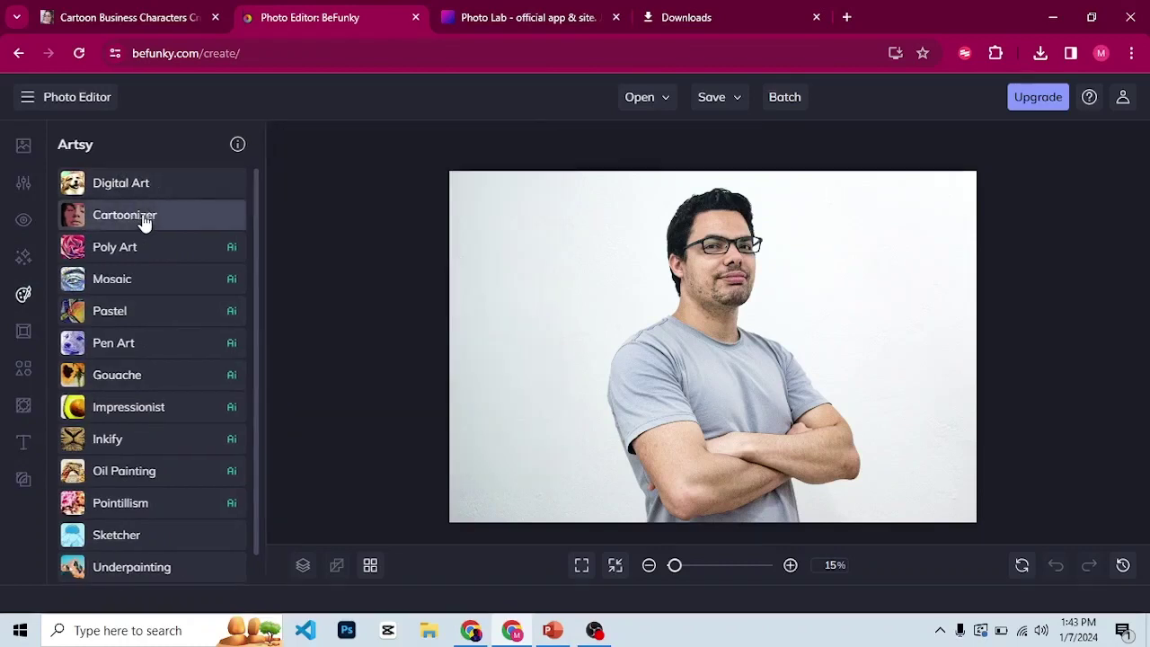
pyautogui.click(144, 217)
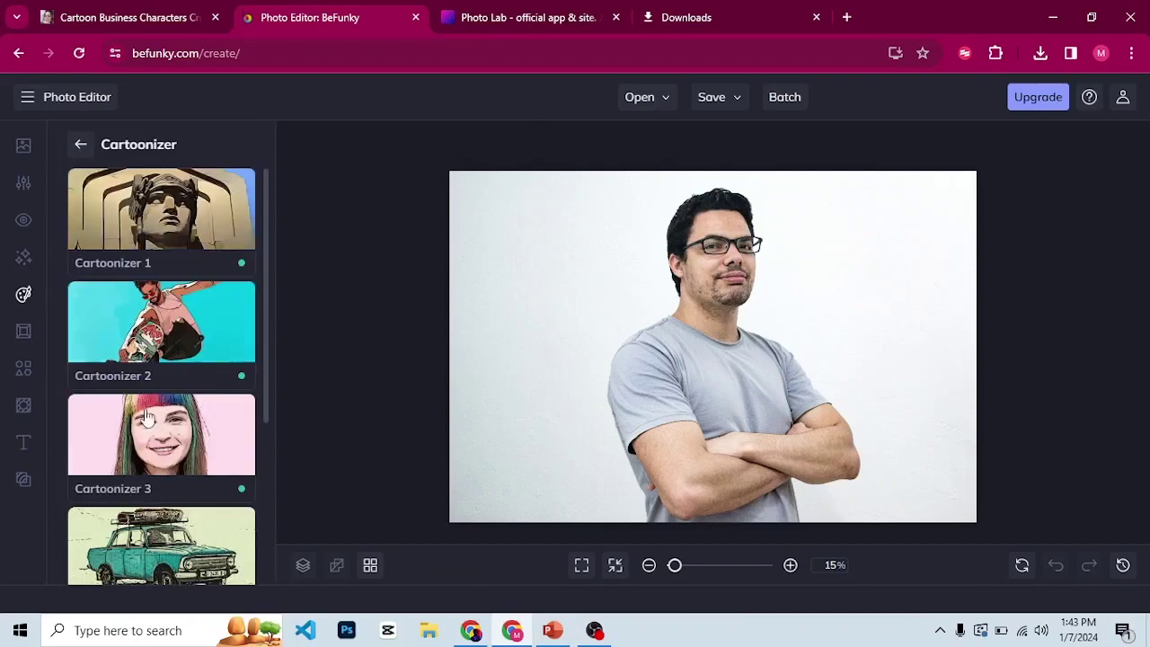
pyautogui.click(160, 328)
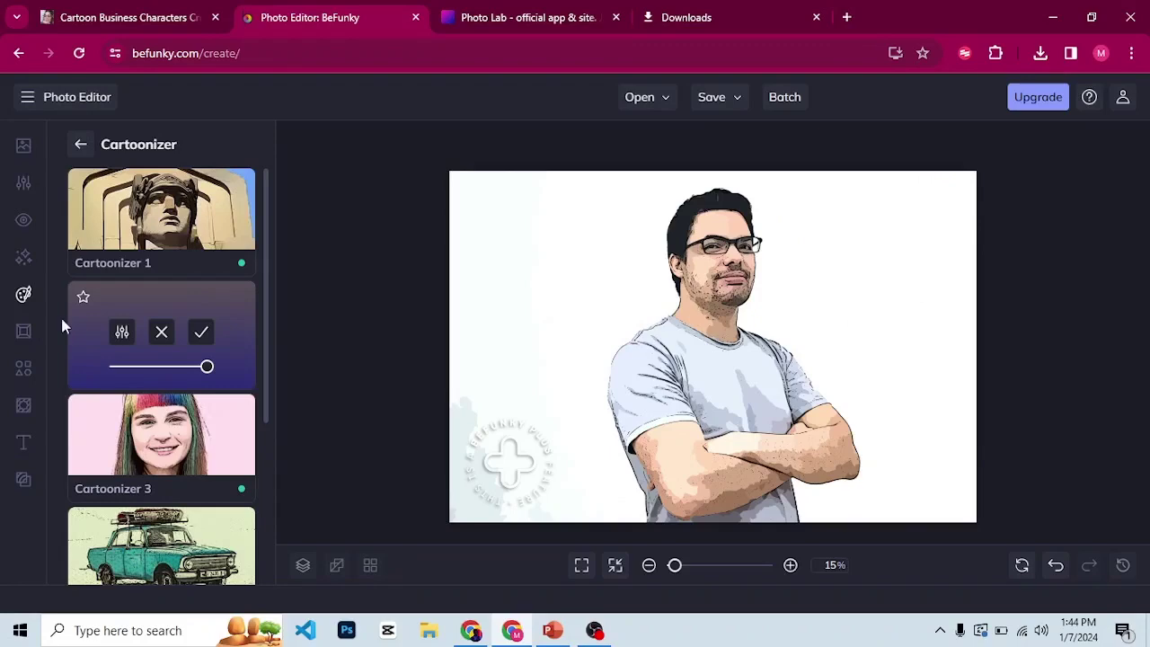
# Capture a rectangular screen snip around the cartoonized photo on the canvas
pyautogui.scroll(-3, 151, 404)
pyautogui.scroll(-1, 153, 405)
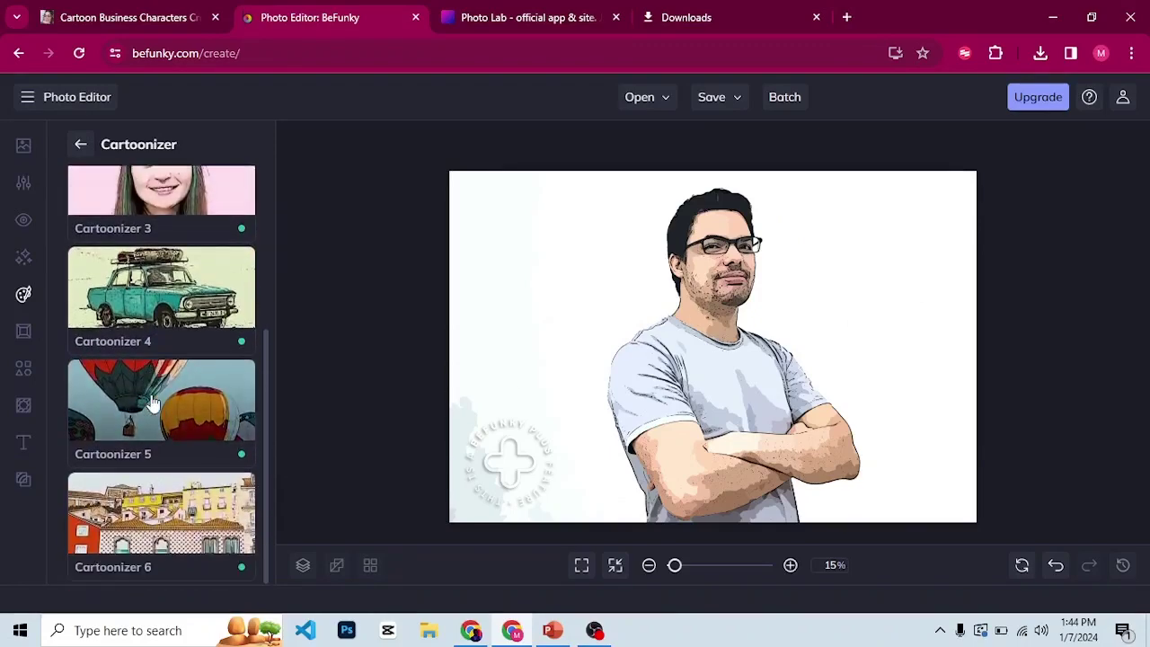
pyautogui.scroll(3, 153, 405)
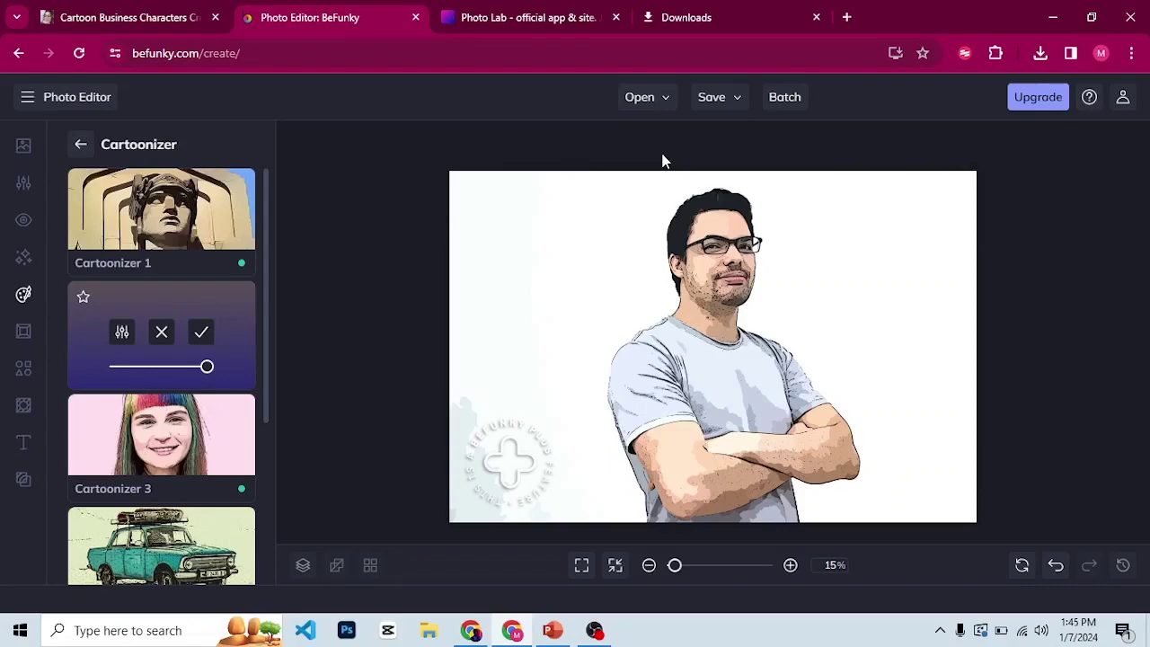
pyautogui.press('super+shift+s')
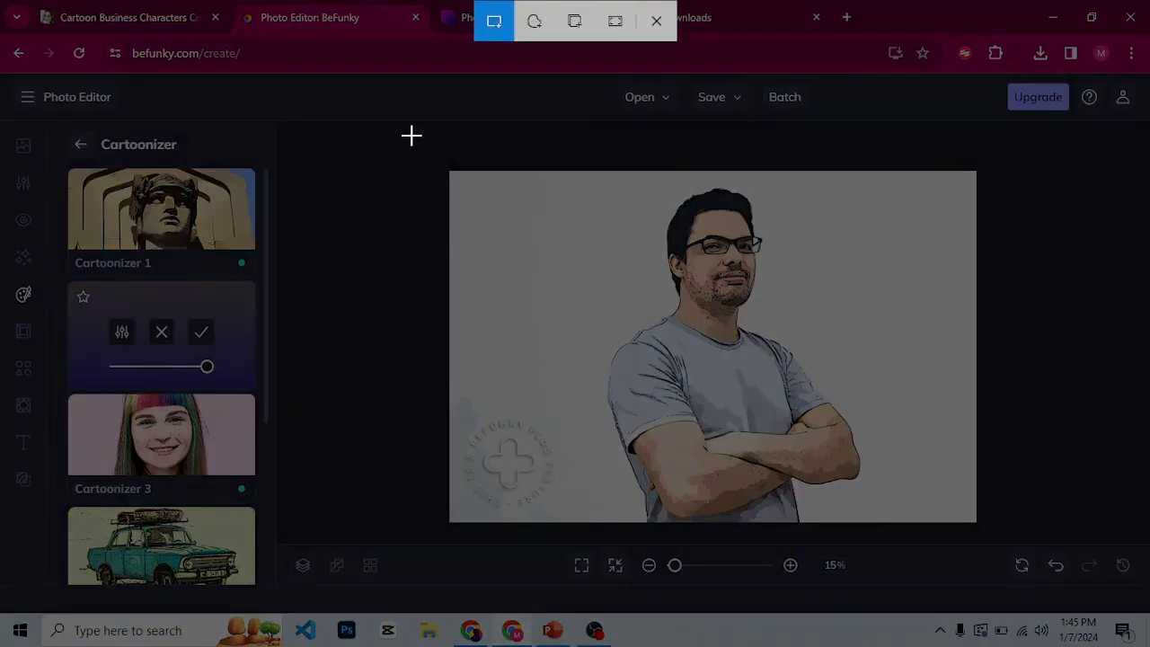
pyautogui.moveTo(404, 136); pyautogui.dragTo(1035, 544)
# Switch to PowerPoint, insert the Scr picture from Downloads onto the slide, and enlarge it to about 5.85" high by 9.07" wide
pyautogui.hotkey('alt', 'Tab')
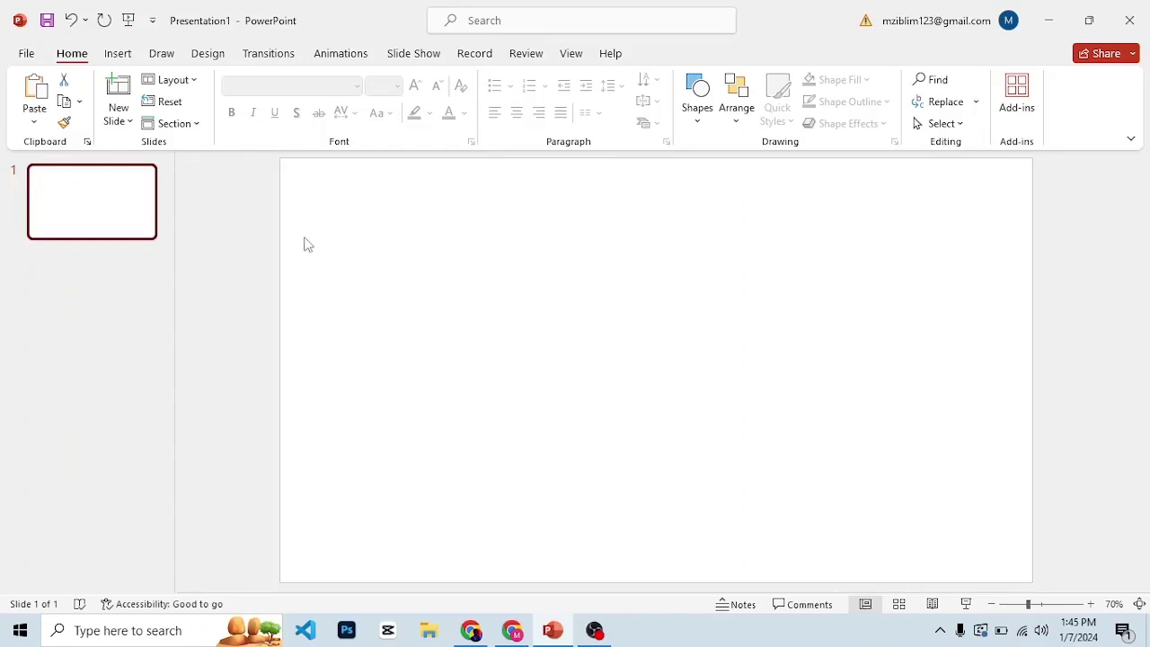
pyautogui.click(118, 53)
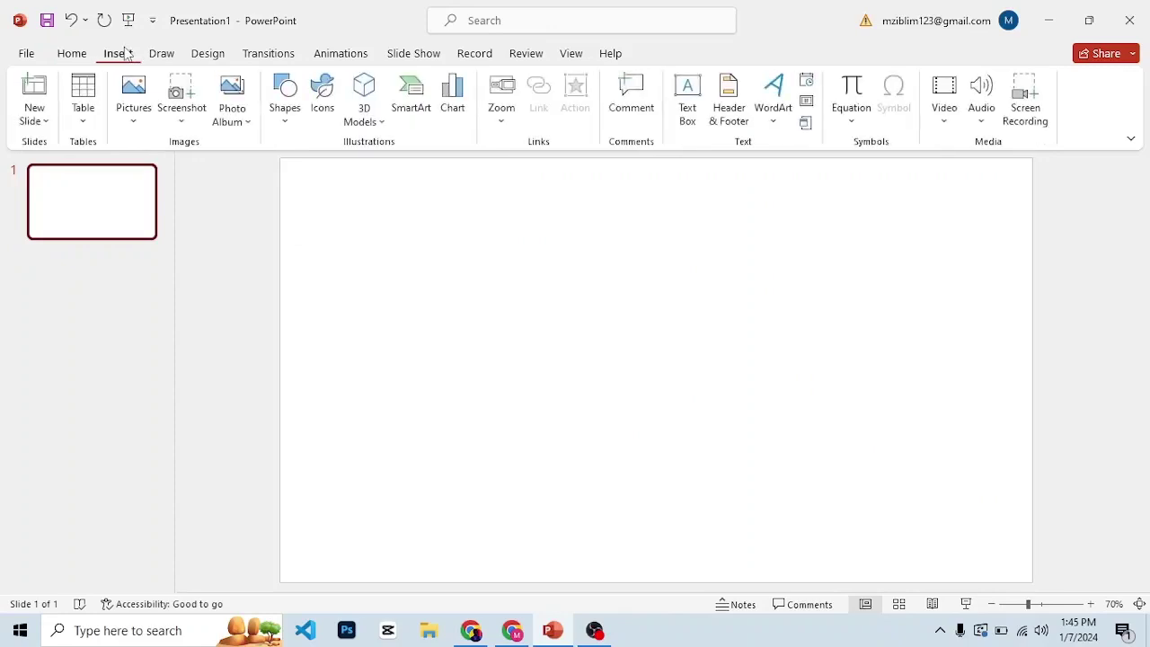
pyautogui.click(135, 121)
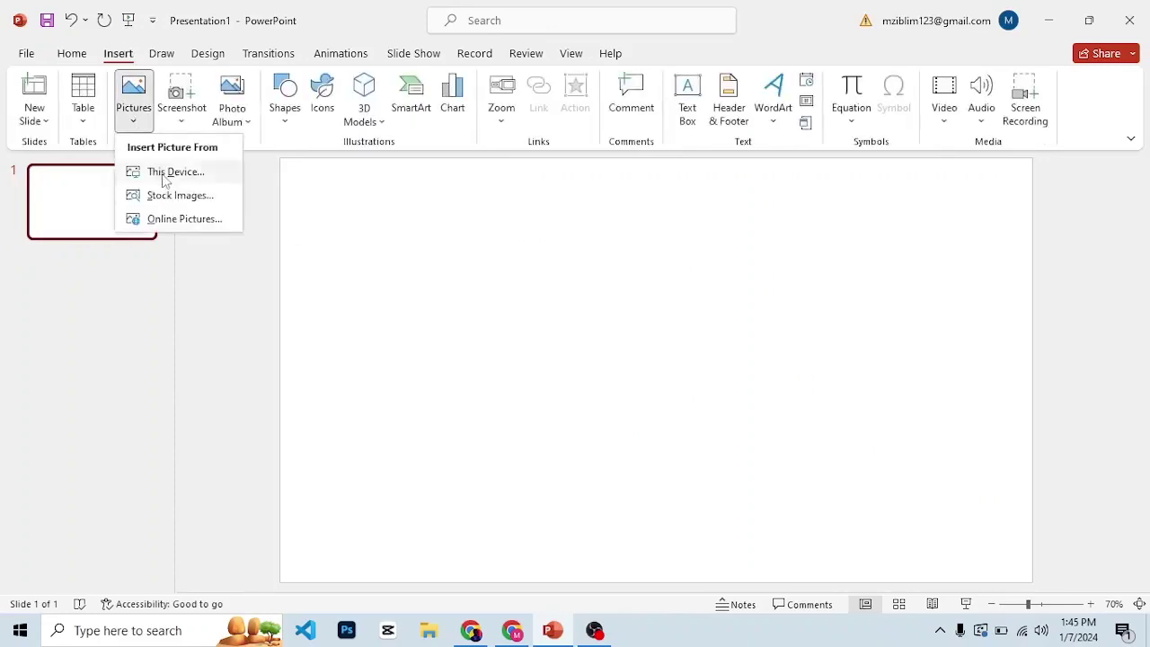
pyautogui.click(171, 171)
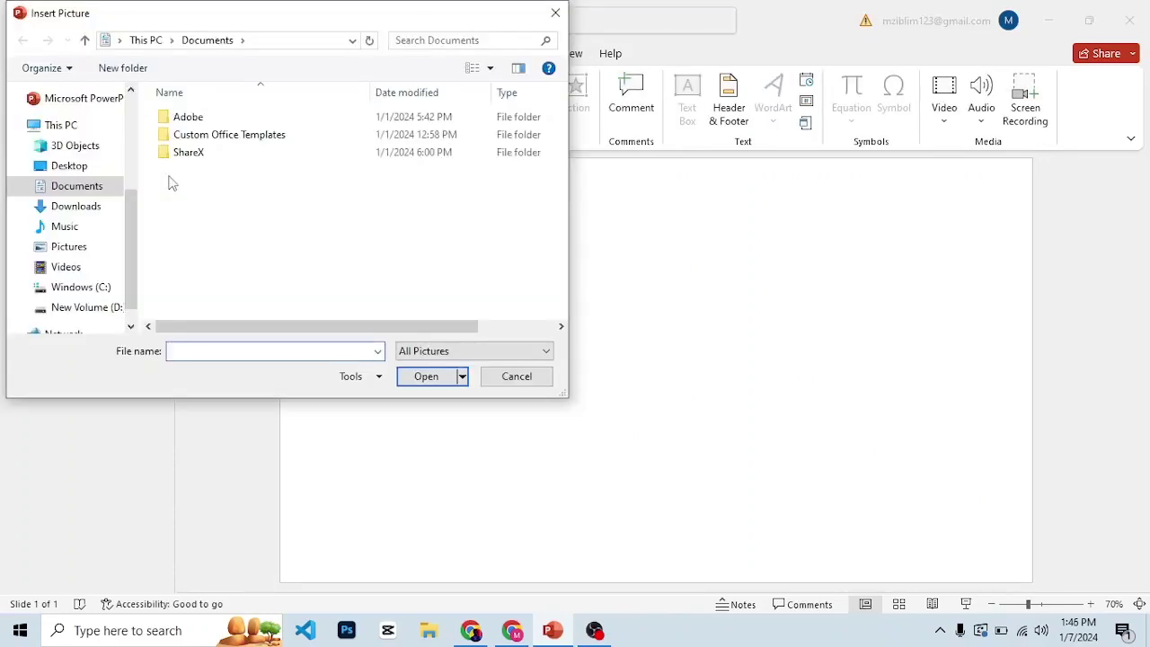
pyautogui.click(89, 209)
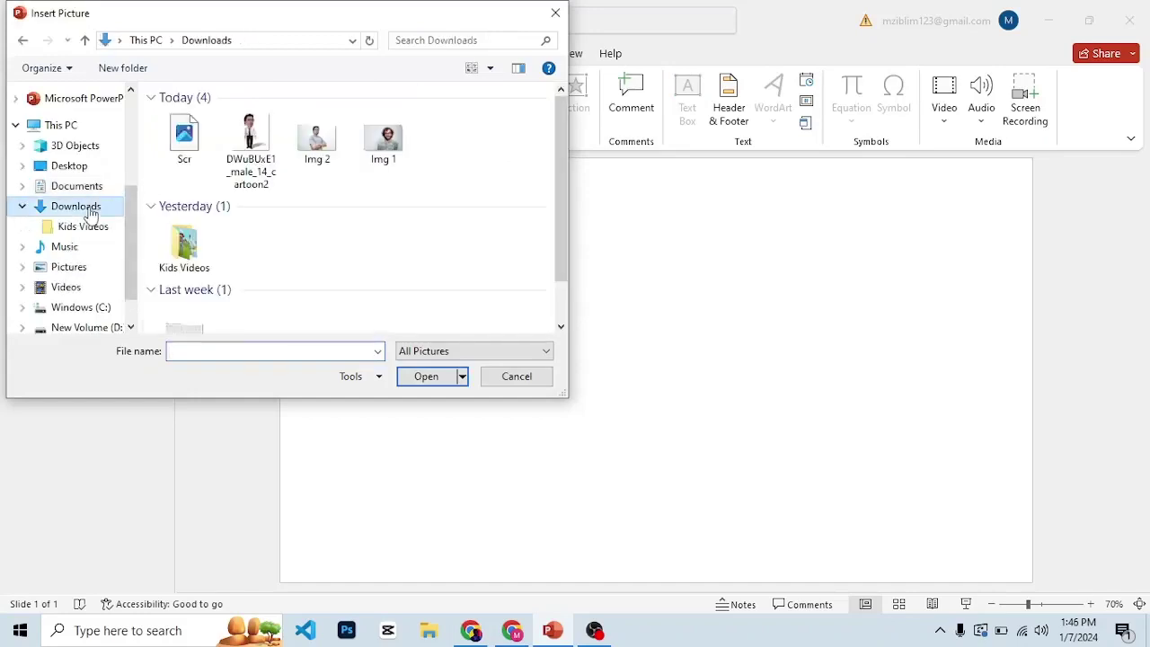
pyautogui.click(193, 152)
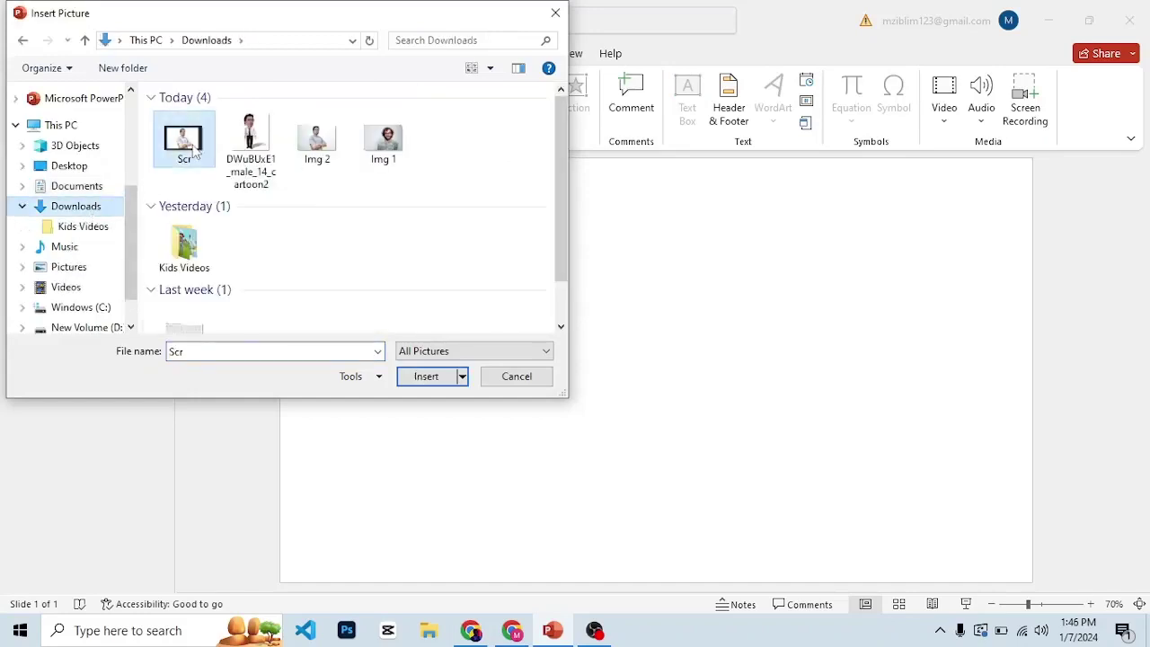
pyautogui.click(427, 376)
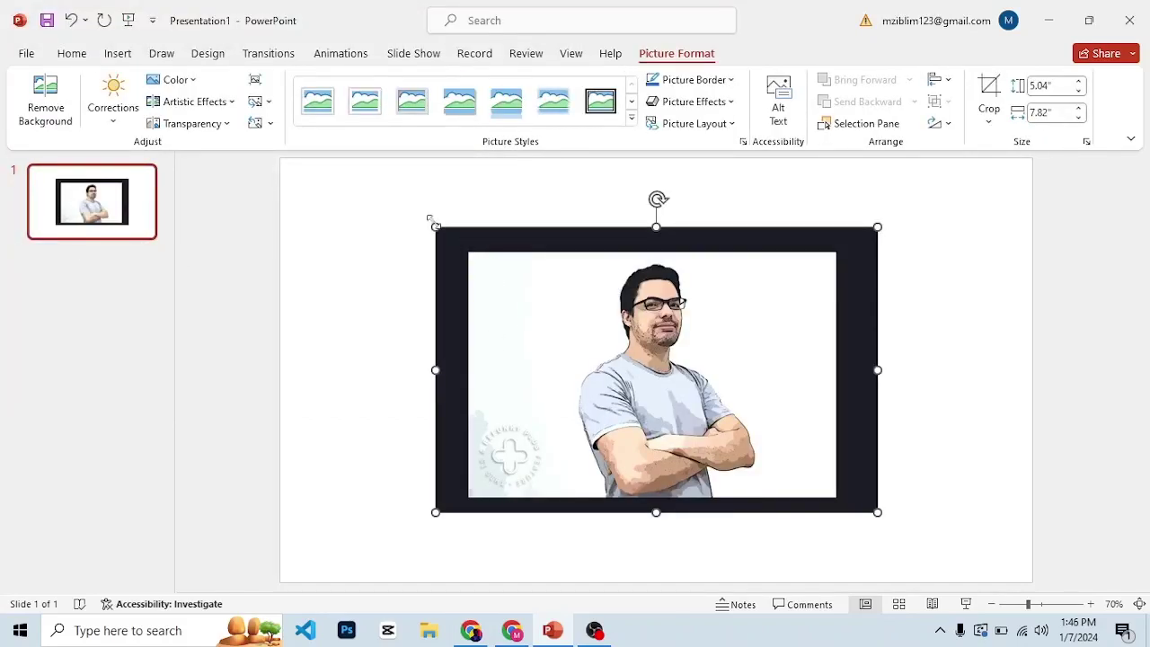
pyautogui.moveTo(429, 219); pyautogui.dragTo(367, 196)
pyautogui.click(935, 276)
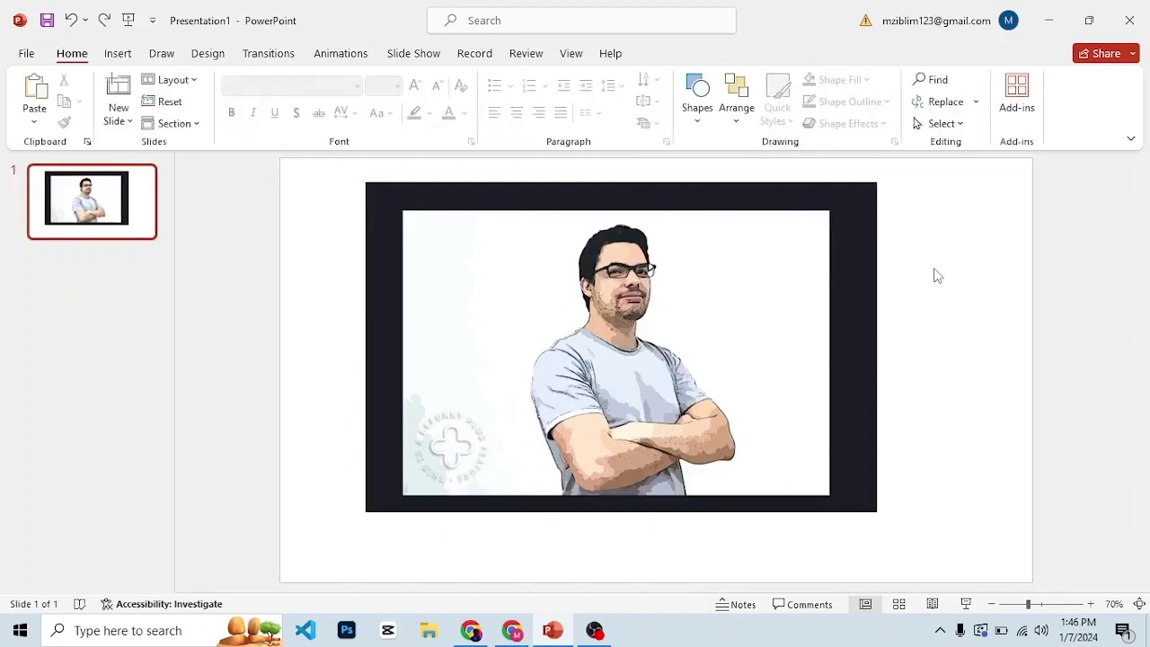
# Crop the dark border and watermark off the picture, leaving about 4.94" by 4.88" around the man, and move it slightly up the slide
pyautogui.click(761, 264)
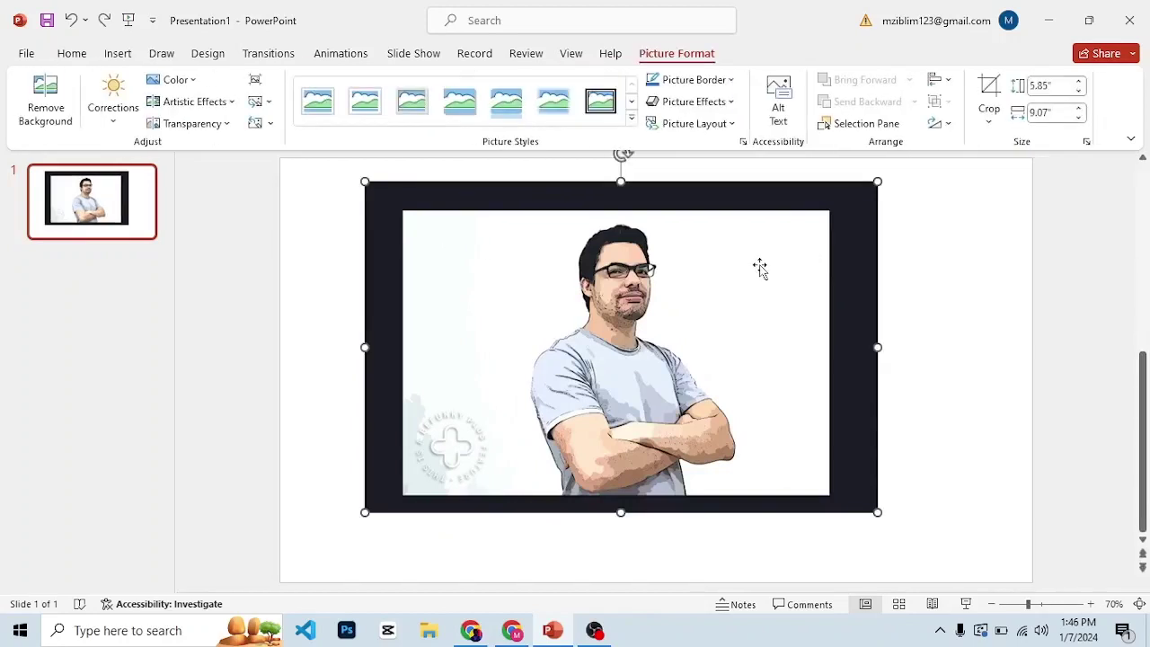
pyautogui.click(988, 86)
pyautogui.moveTo(369, 344); pyautogui.dragTo(497, 347)
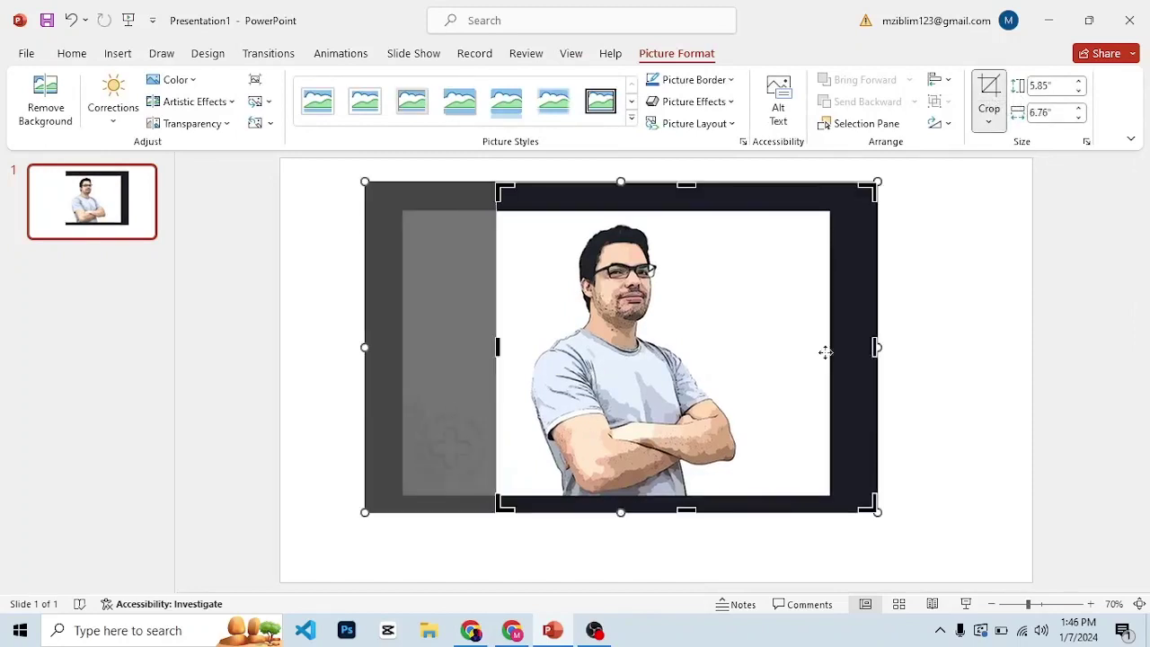
pyautogui.moveTo(876, 347); pyautogui.dragTo(769, 347)
pyautogui.moveTo(636, 509); pyautogui.dragTo(635, 493)
pyautogui.moveTo(633, 186); pyautogui.dragTo(634, 218)
pyautogui.click(937, 304)
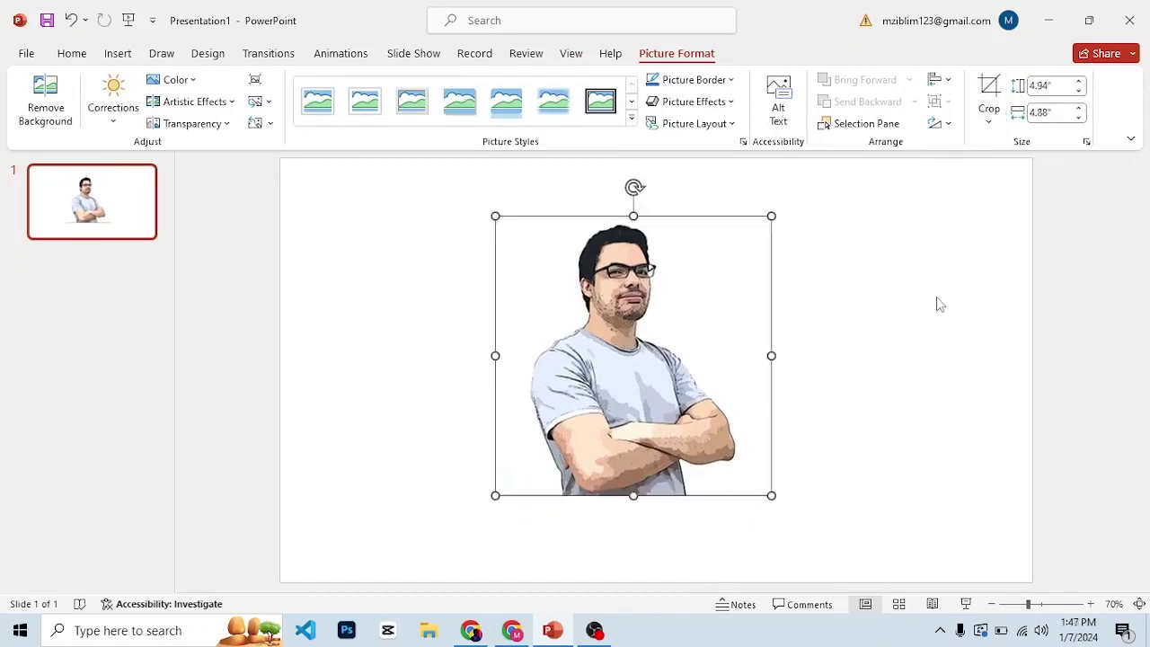
pyautogui.click(893, 325)
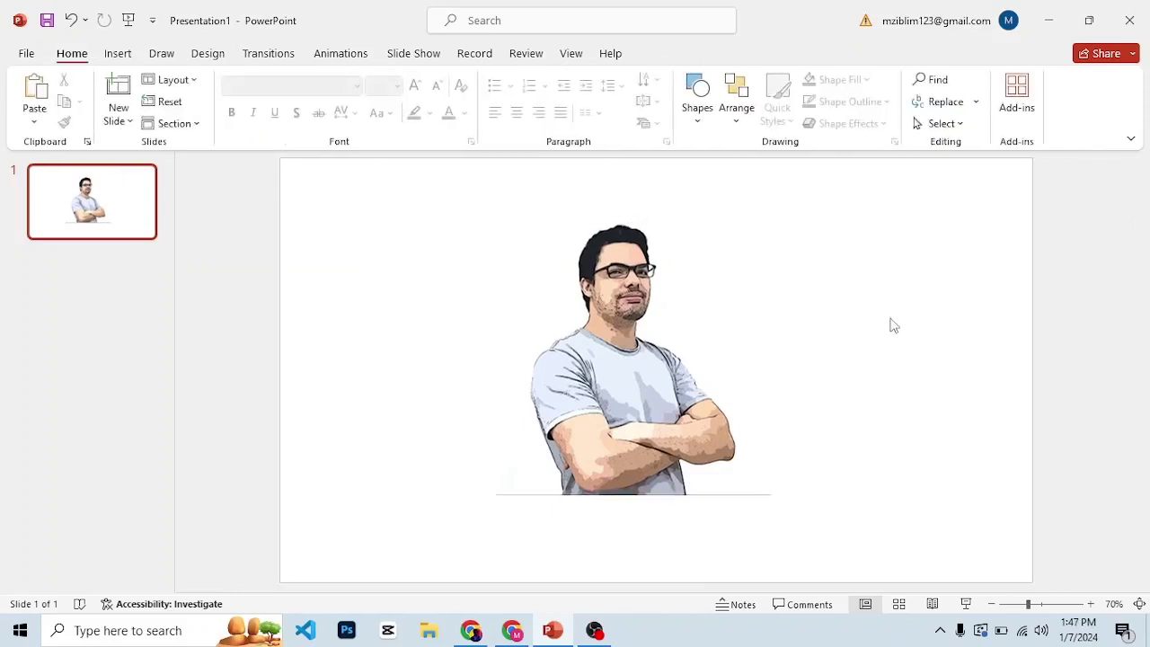
pyautogui.click(668, 371)
pyautogui.click(392, 270)
# Save just the current slide to the Desktop as Presentation1 in PNG Portable Network Graphics Format
pyautogui.hotkey('ctrl', 's')
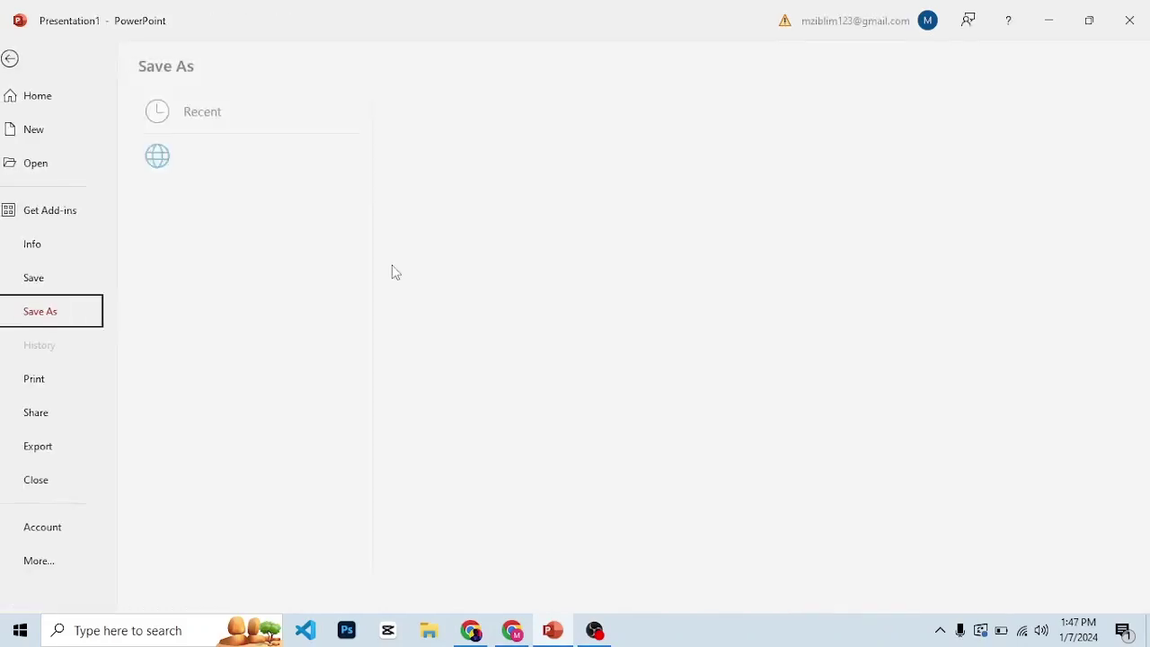
pyautogui.click(249, 228)
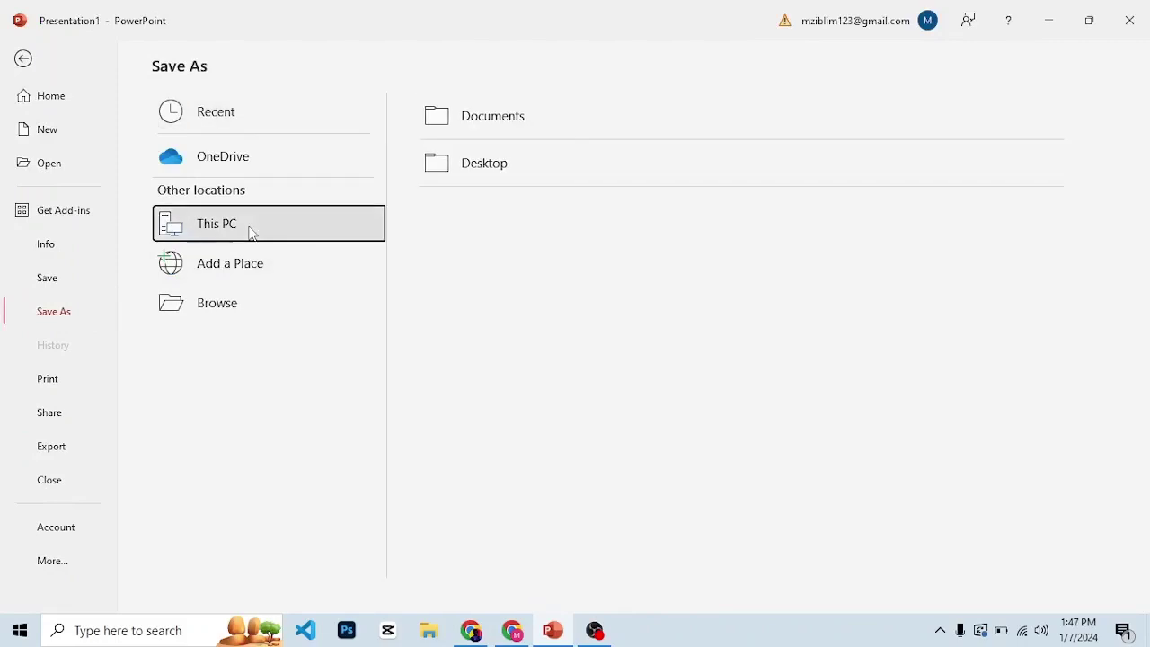
pyautogui.click(501, 164)
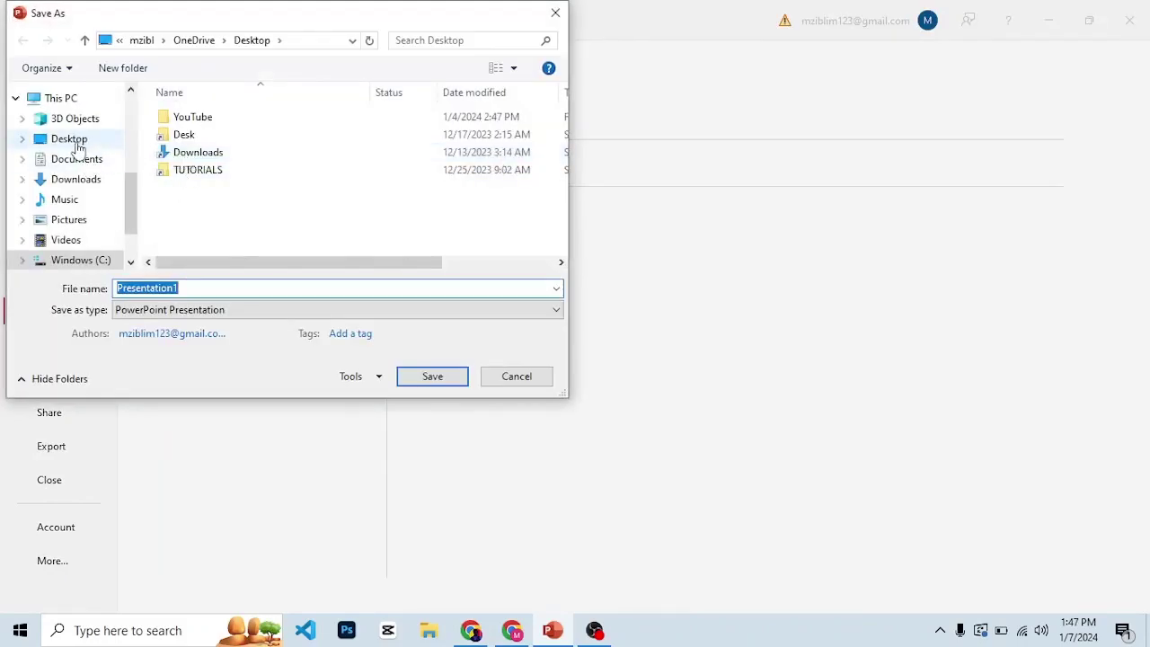
pyautogui.click(72, 139)
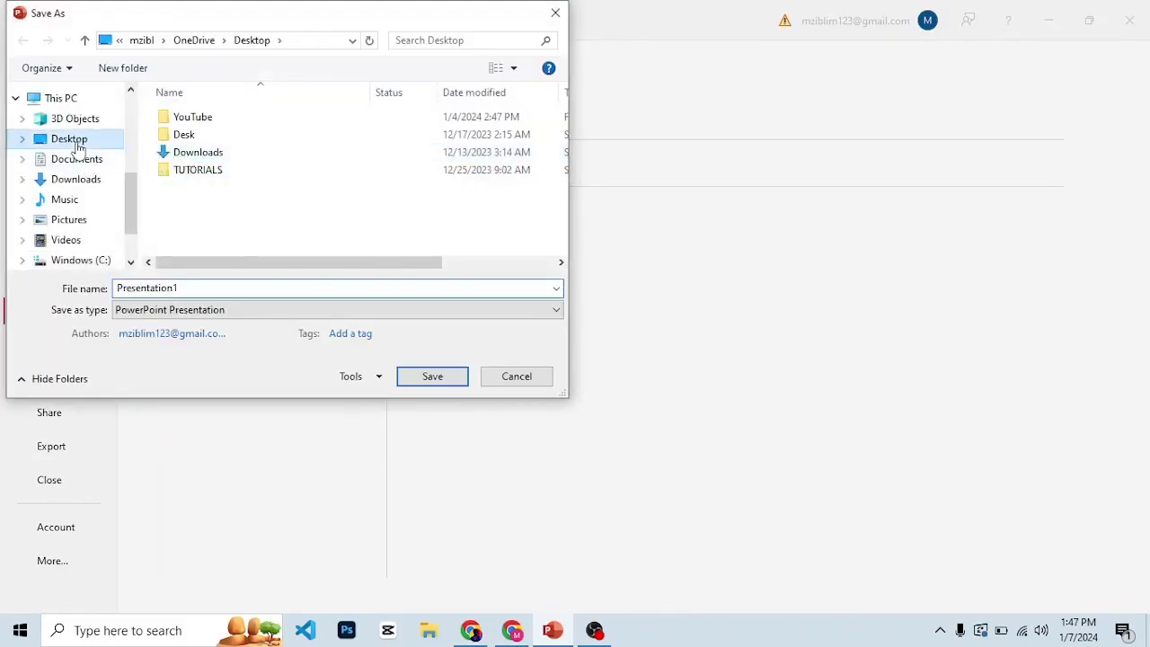
pyautogui.click(404, 310)
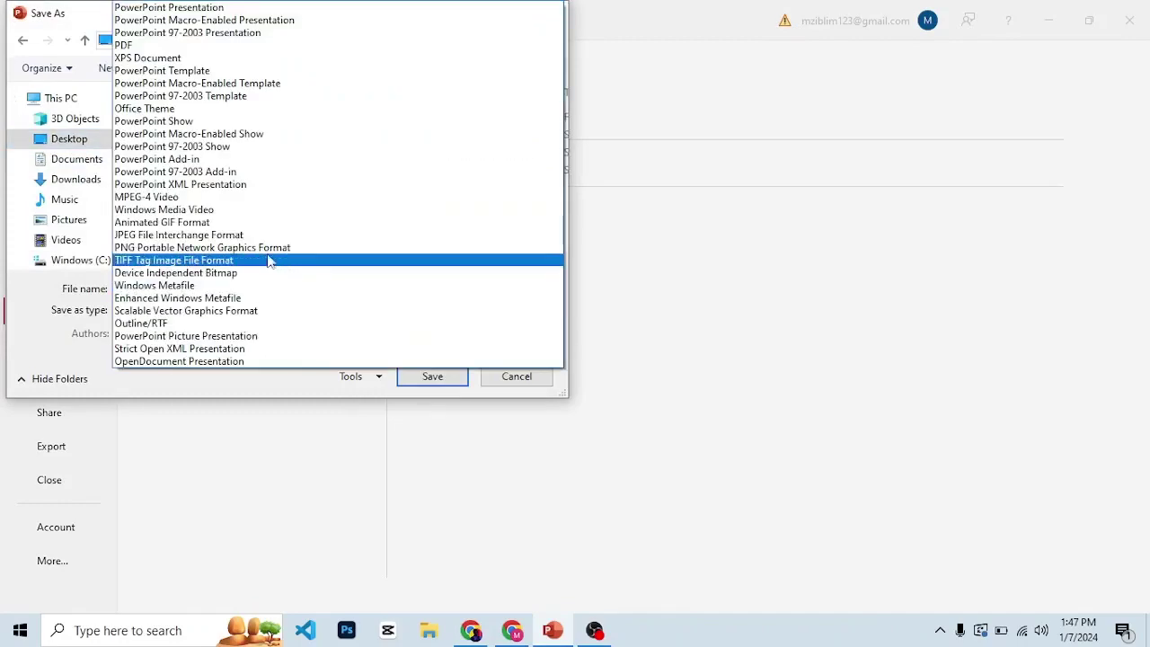
pyautogui.click(241, 251)
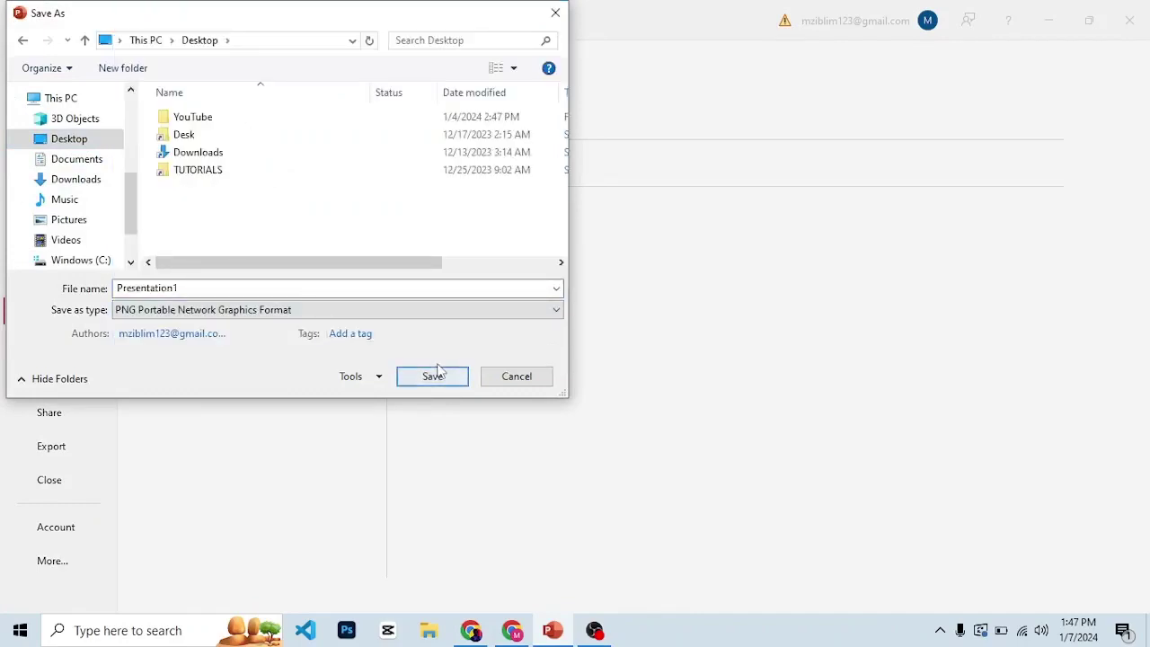
pyautogui.click(440, 378)
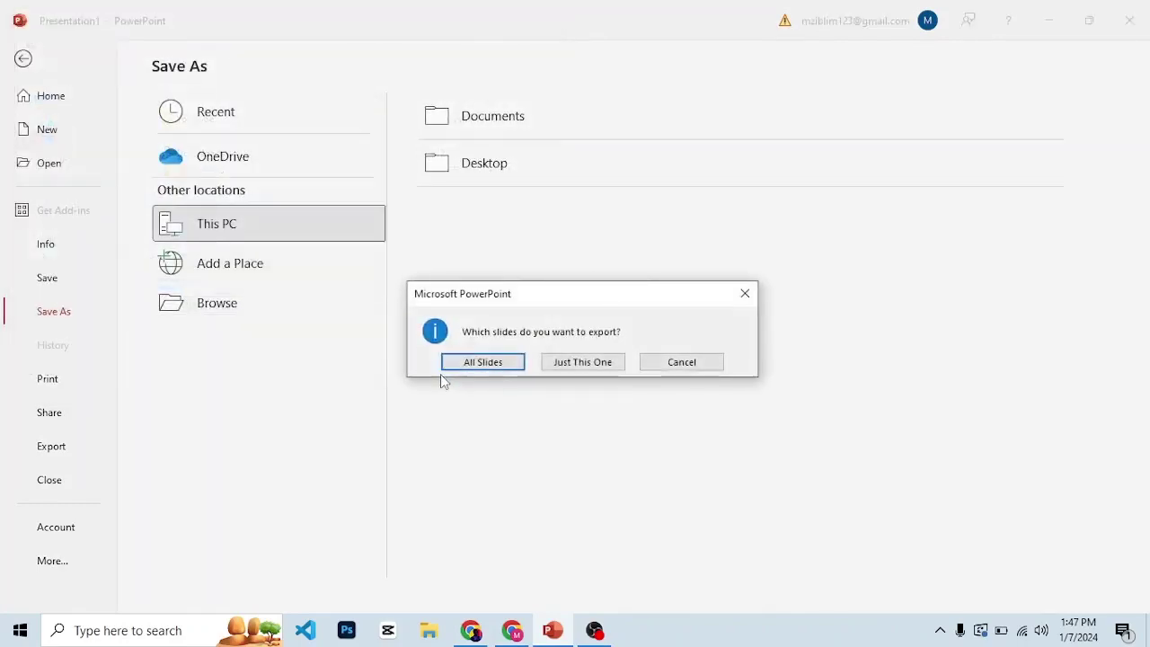
pyautogui.click(583, 361)
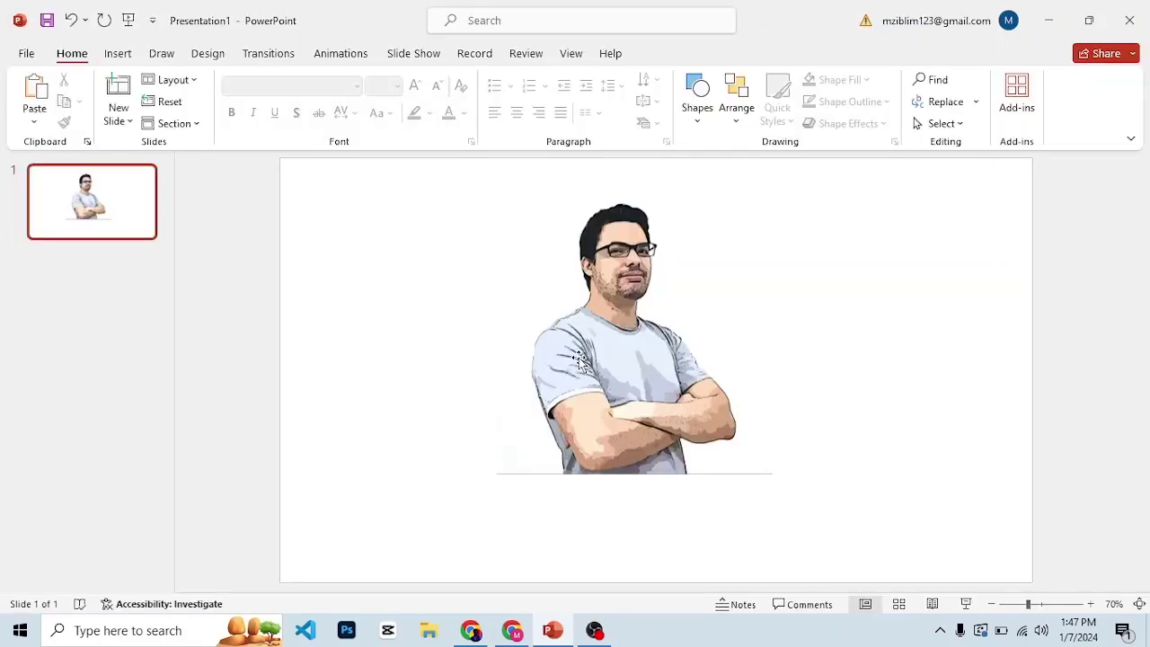
# Switch to Photo Lab in the browser, look through the Top combos, and open the cartoon combo of the man in a black T-shirt
pyautogui.hotkey('alt', 'Tab')
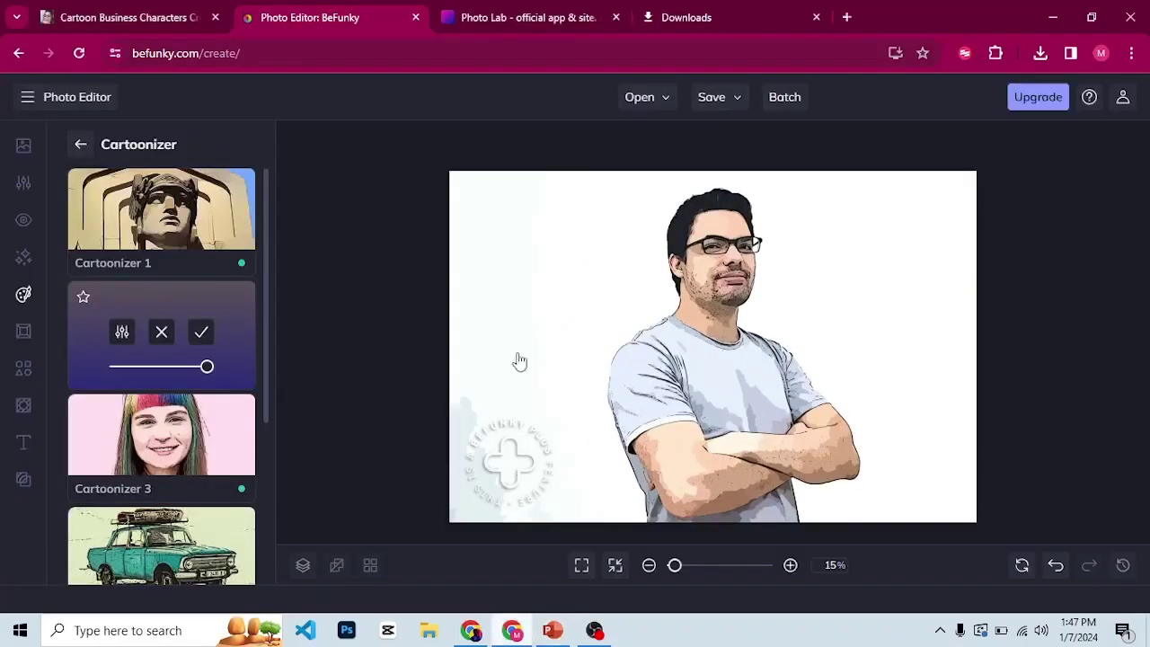
pyautogui.click(530, 20)
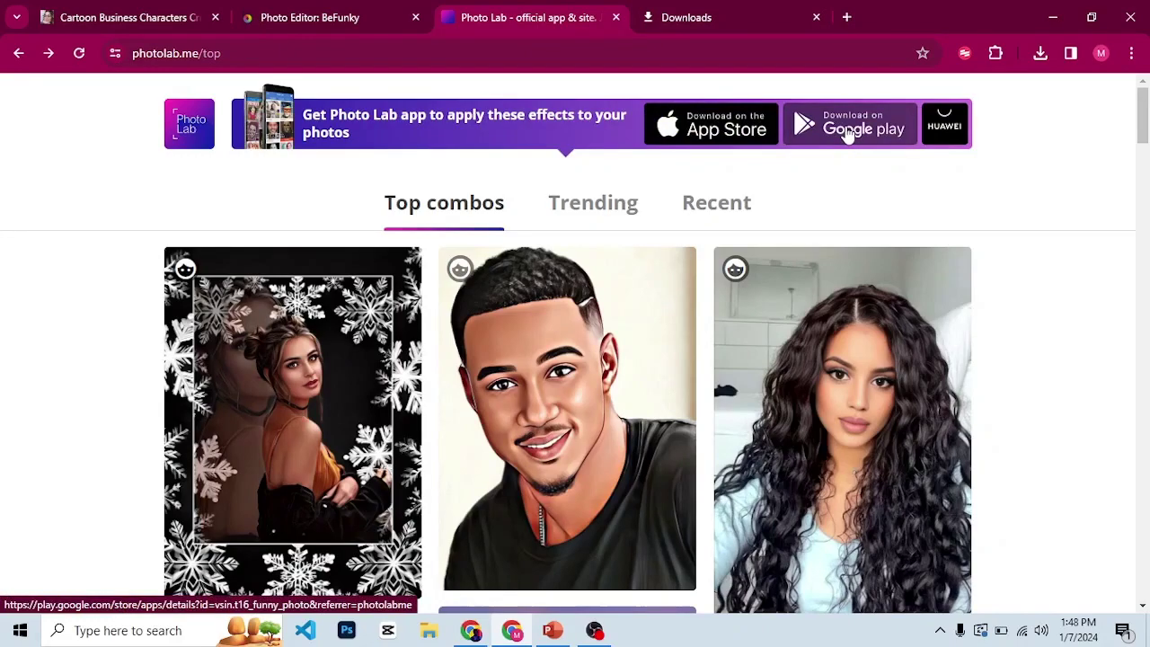
pyautogui.scroll(-5, 591, 452)
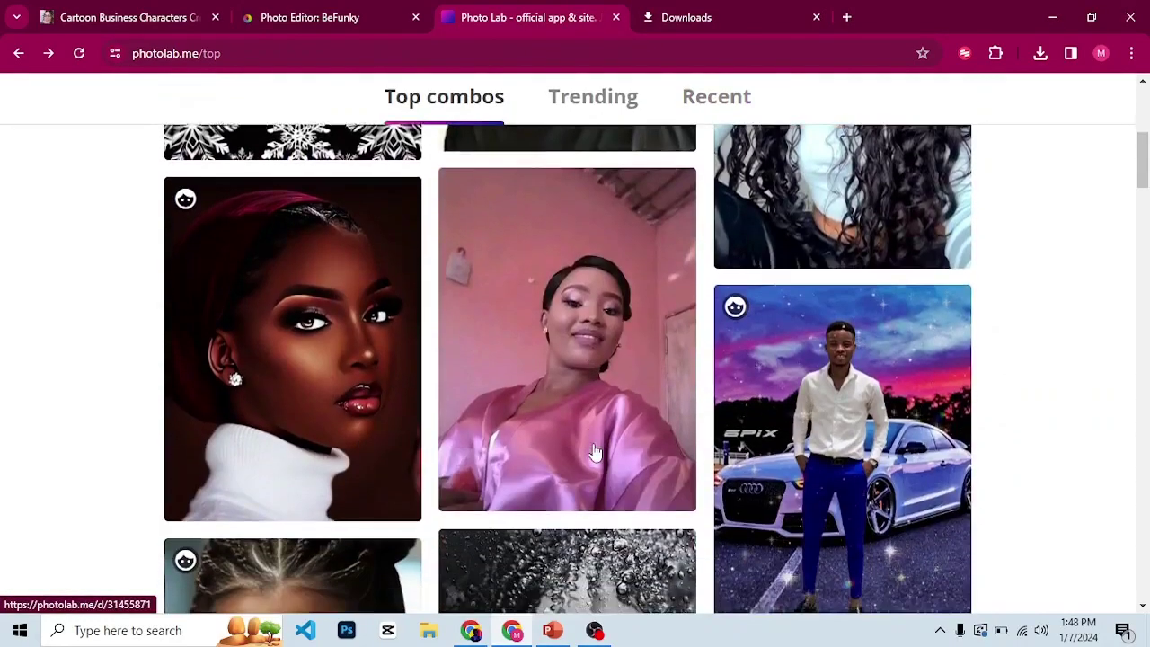
pyautogui.scroll(-8, 594, 452)
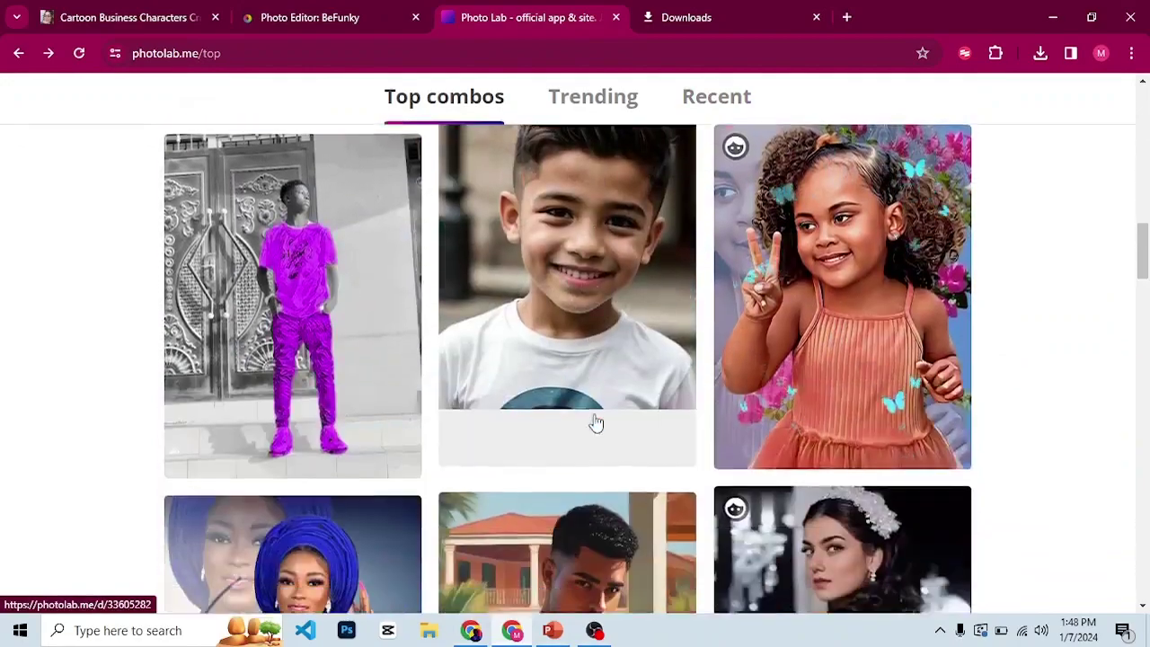
pyautogui.scroll(14, 595, 422)
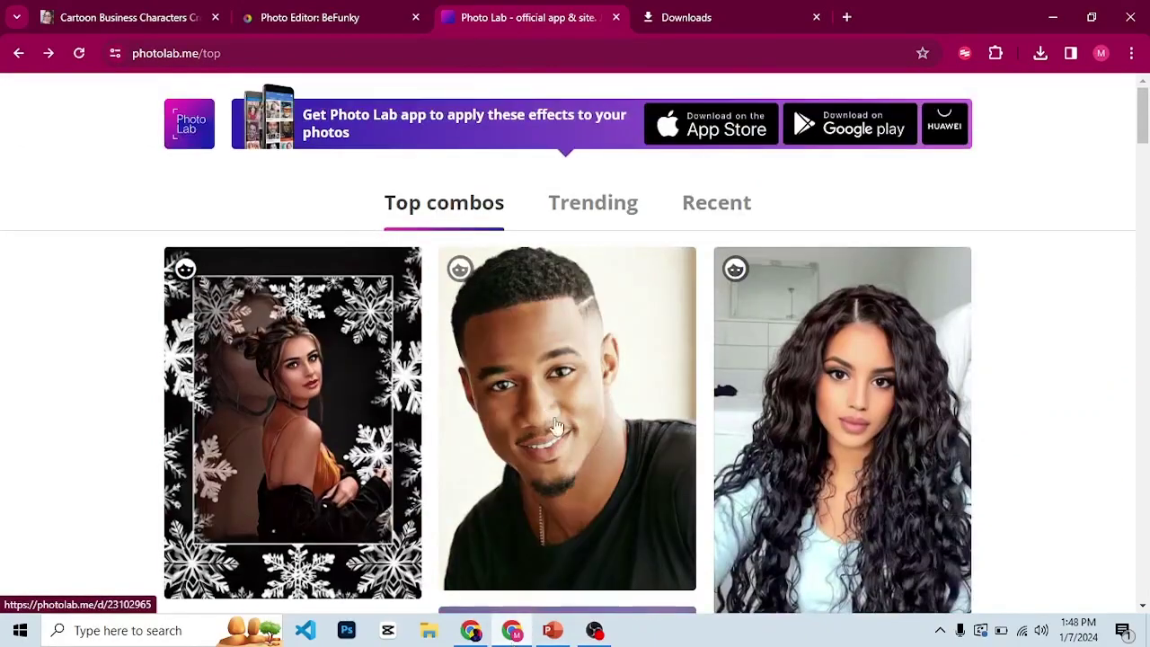
pyautogui.click(573, 406)
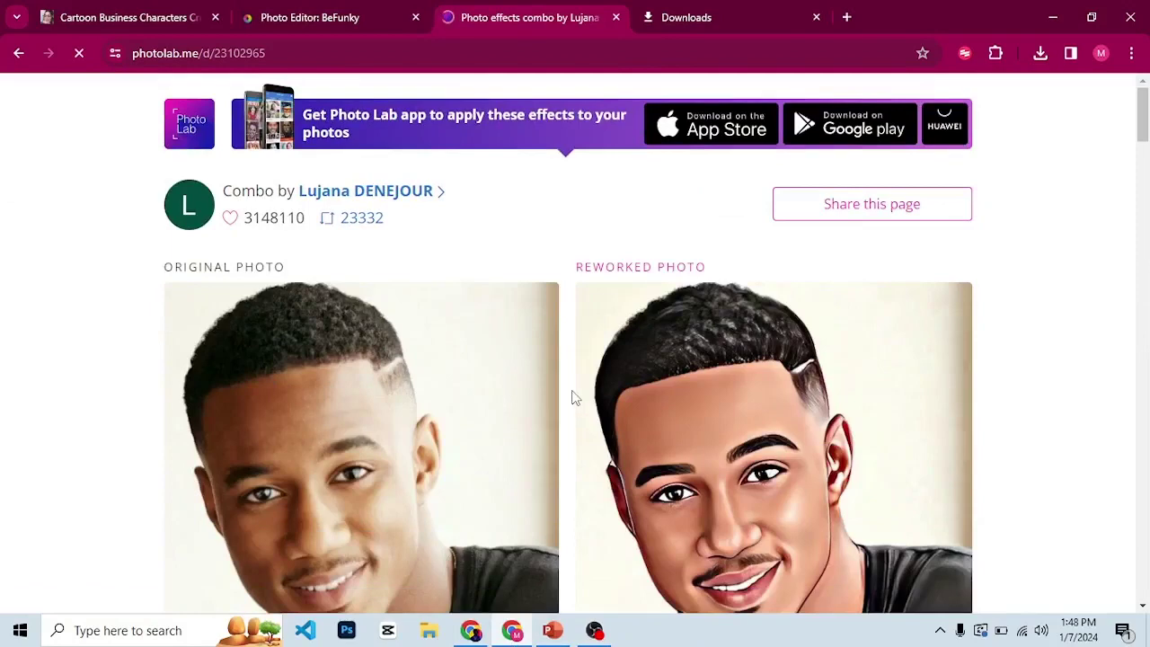
# Apply the combo to your own photo by uploading Img 2 from the Downloads folder
pyautogui.scroll(-6, 845, 377)
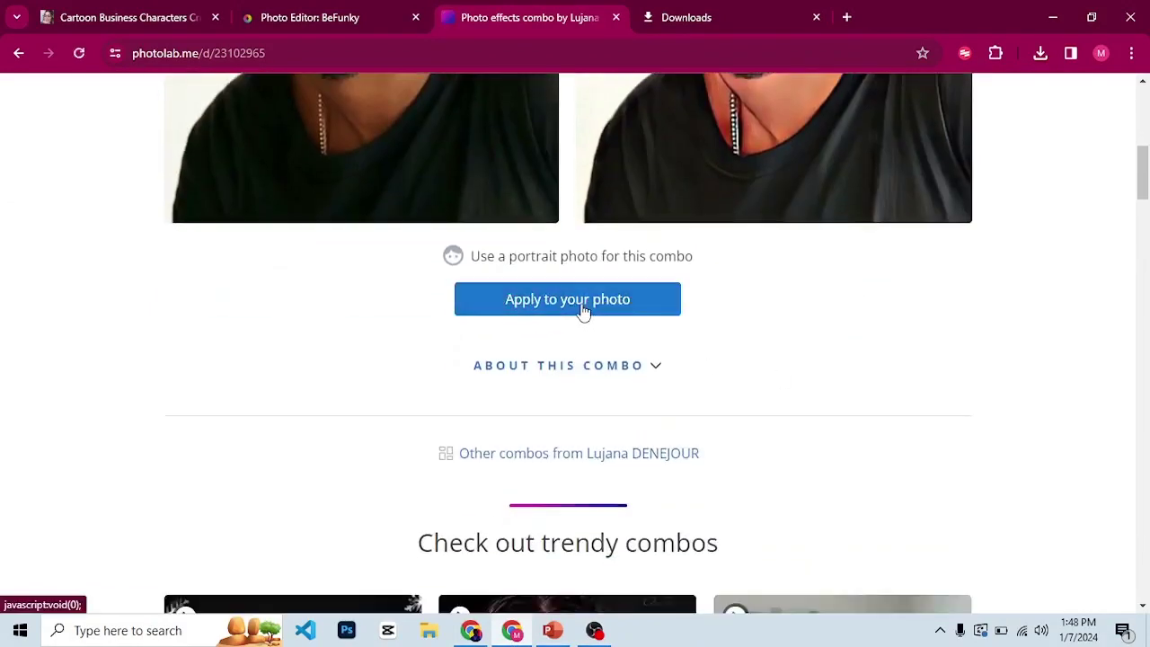
pyautogui.click(582, 310)
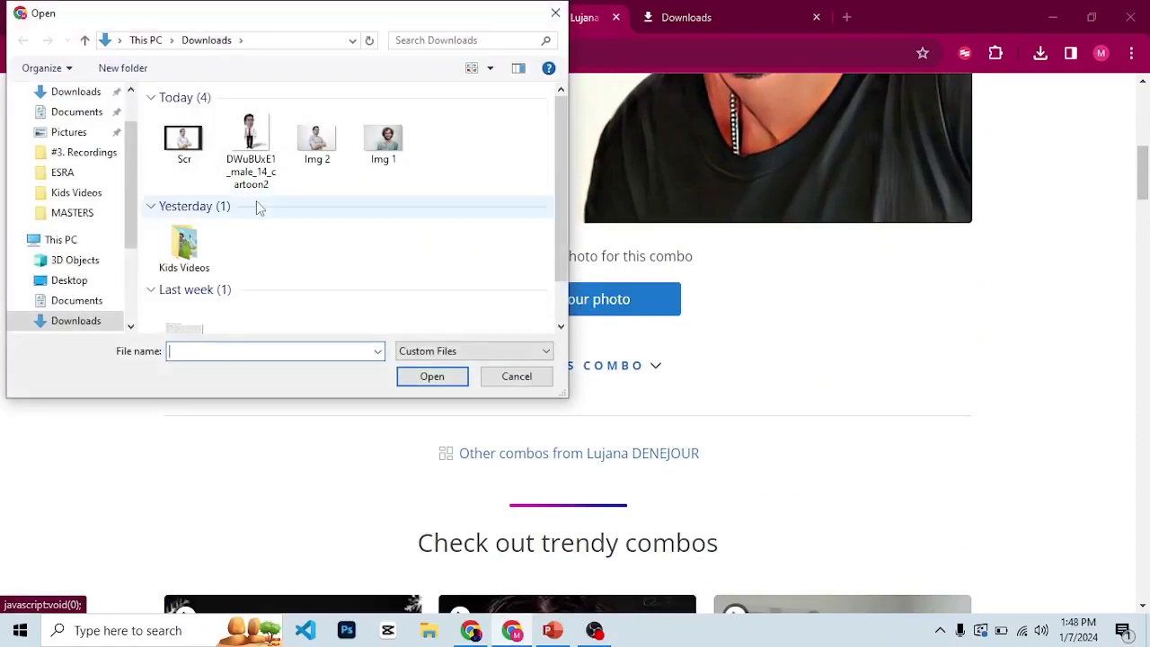
pyautogui.click(319, 149)
pyautogui.click(433, 379)
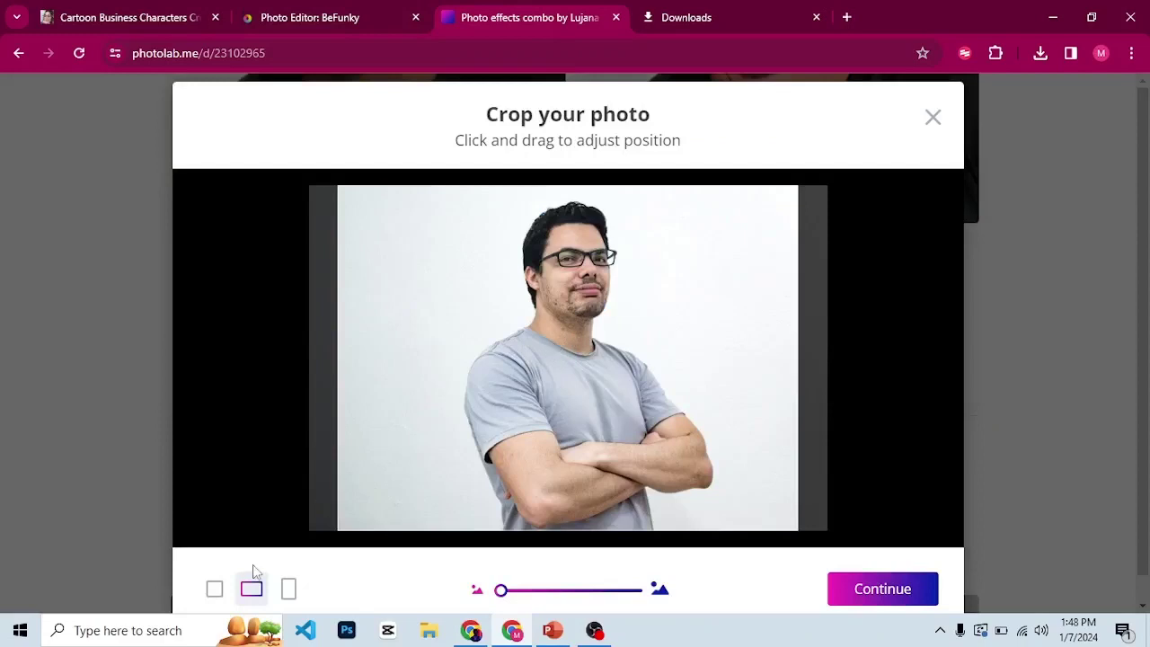
# Try the square and portrait crop shapes, keep the landscape crop for the photo, and generate the cartoon result
pyautogui.click(215, 591)
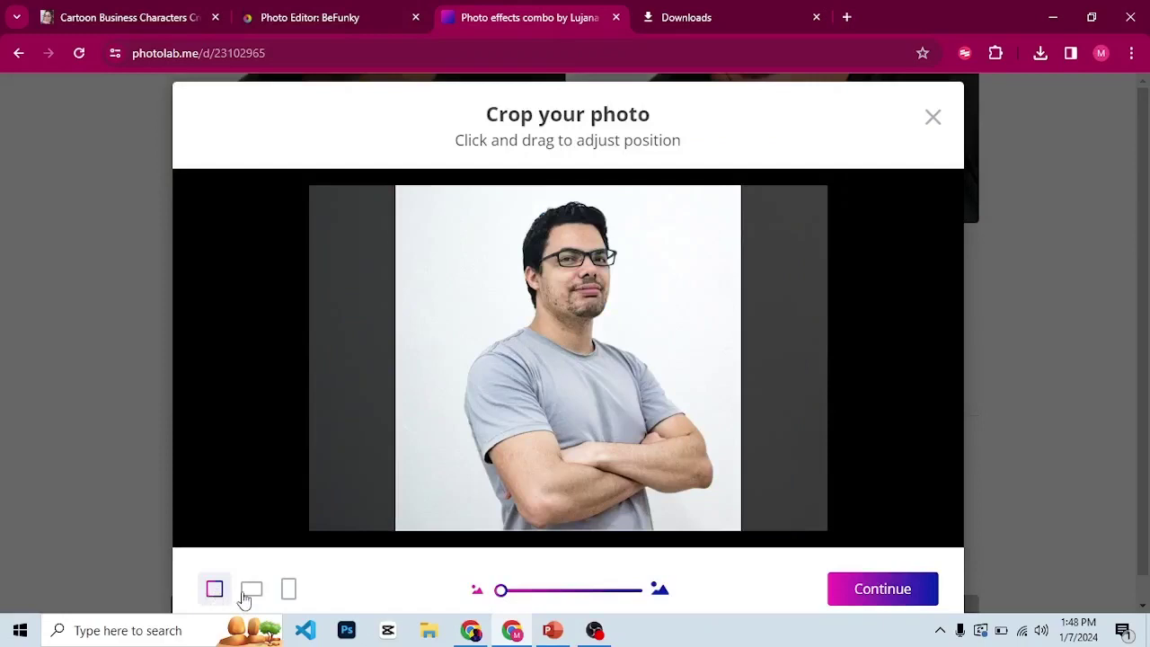
pyautogui.click(245, 598)
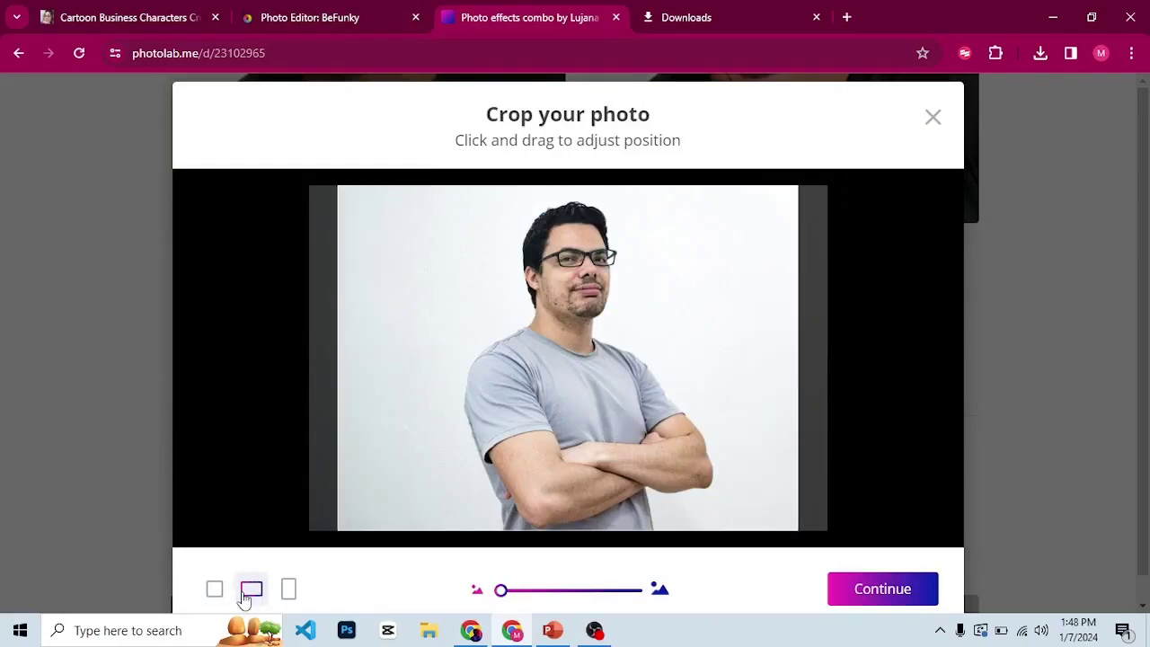
pyautogui.click(288, 593)
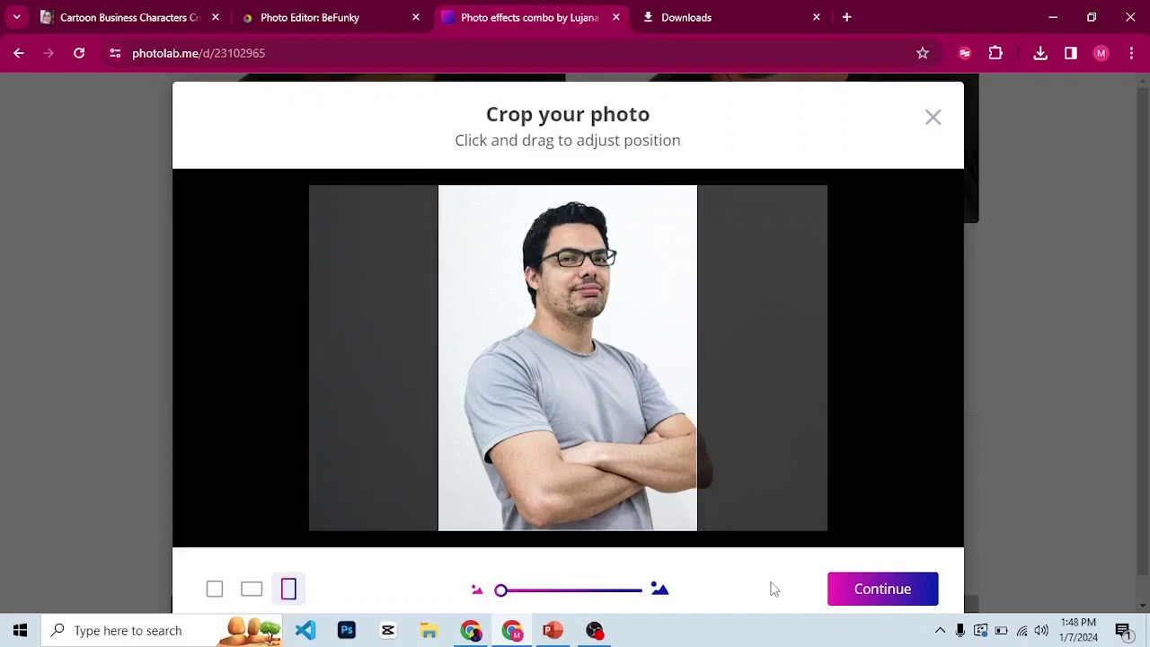
pyautogui.click(251, 589)
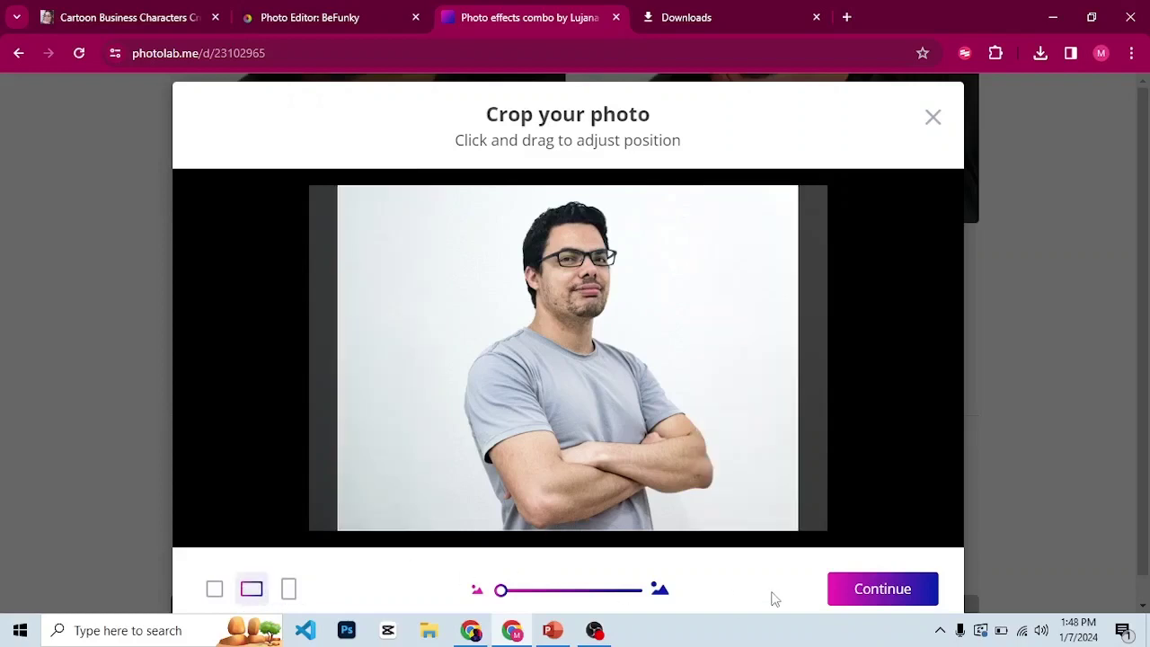
pyautogui.click(883, 591)
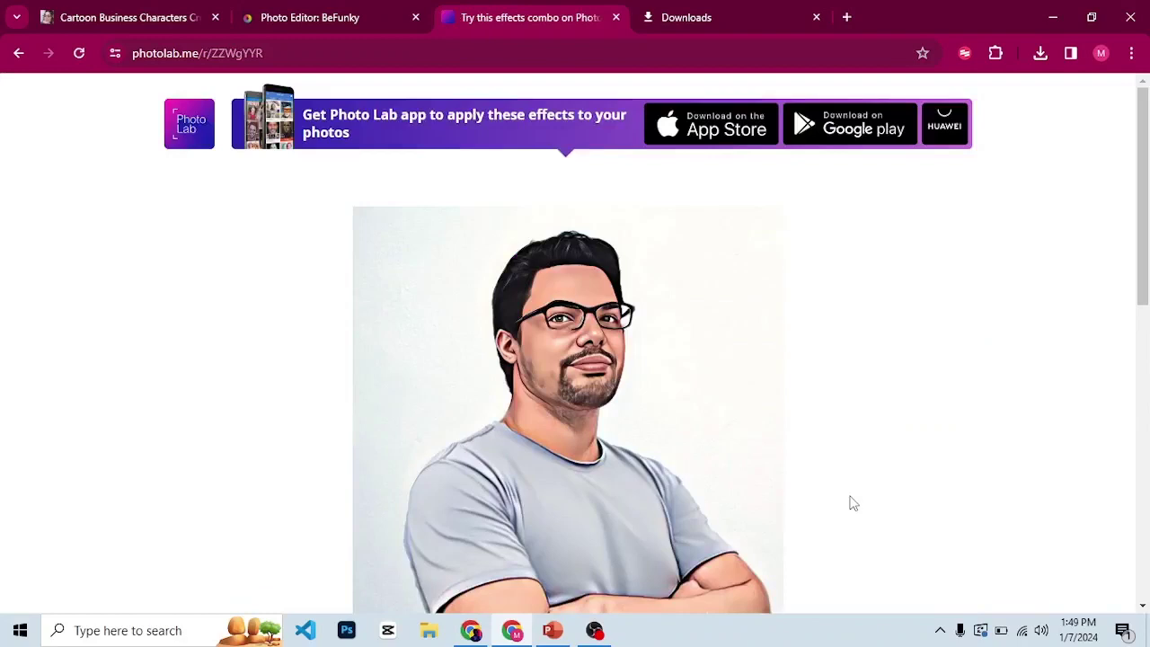
pyautogui.scroll(-3, 852, 502)
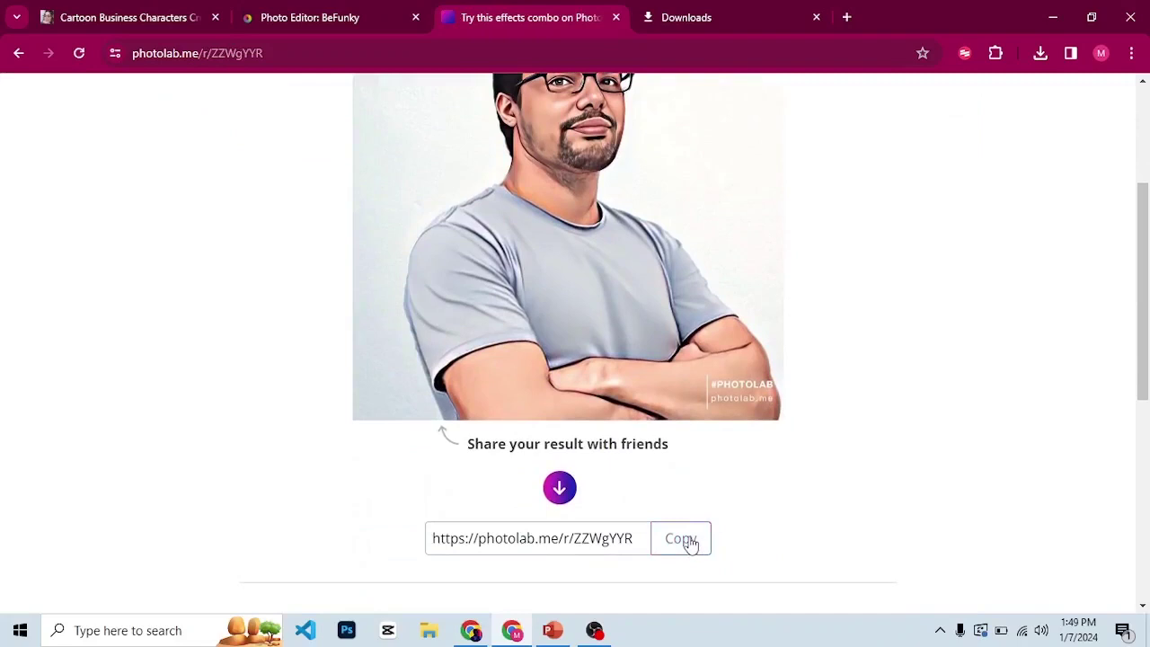
# Download the cartoon result from Photo Lab, view the downloaded Photolab-545589951.jpeg, and close the image
pyautogui.click(561, 491)
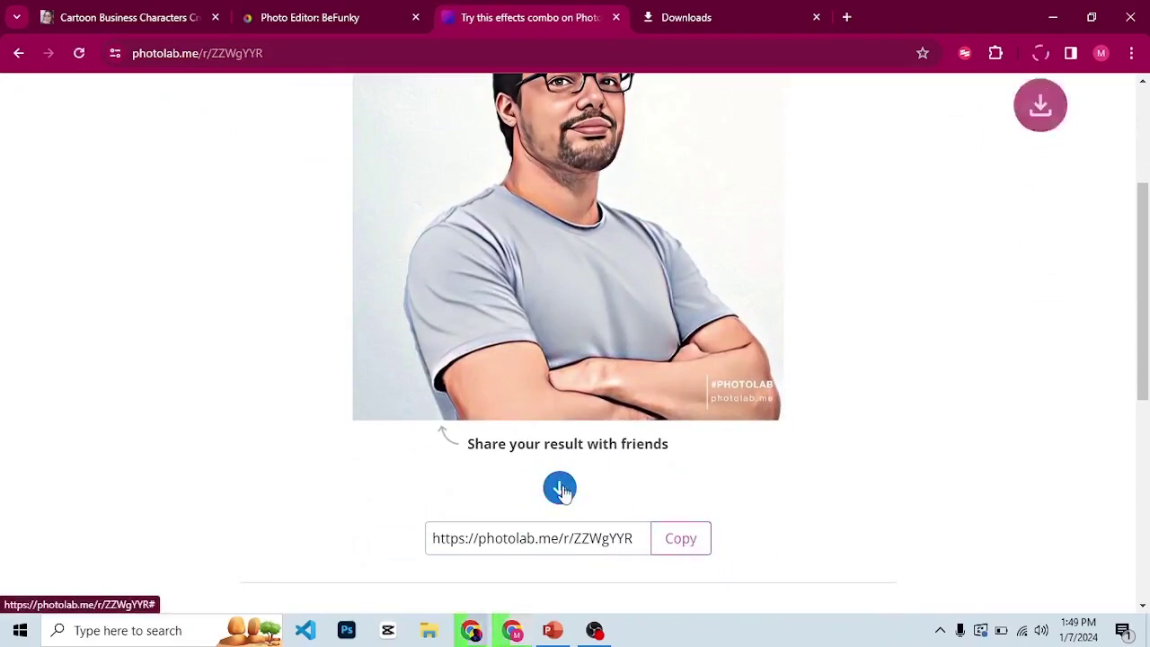
pyautogui.click(724, 9)
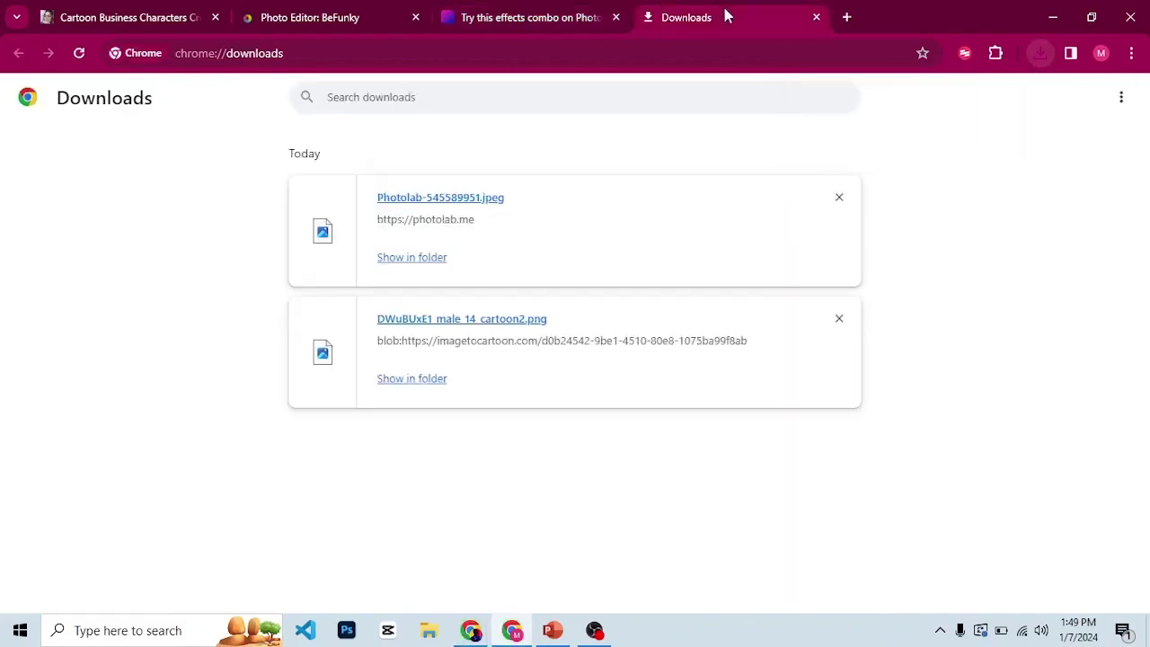
pyautogui.click(441, 200)
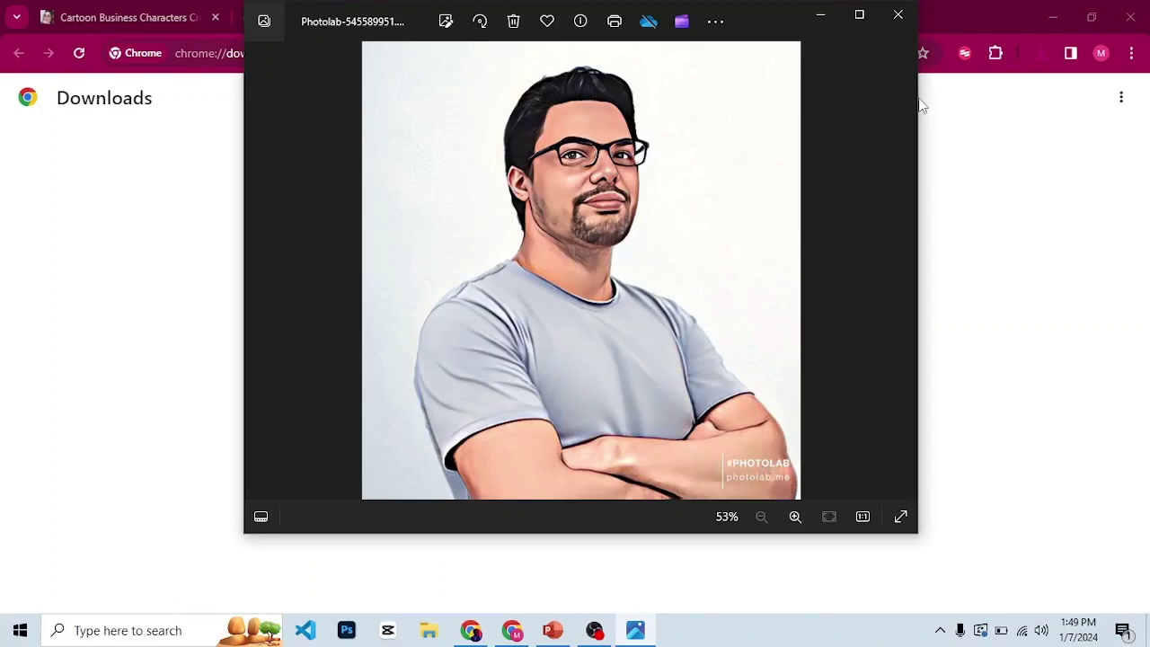
pyautogui.click(898, 14)
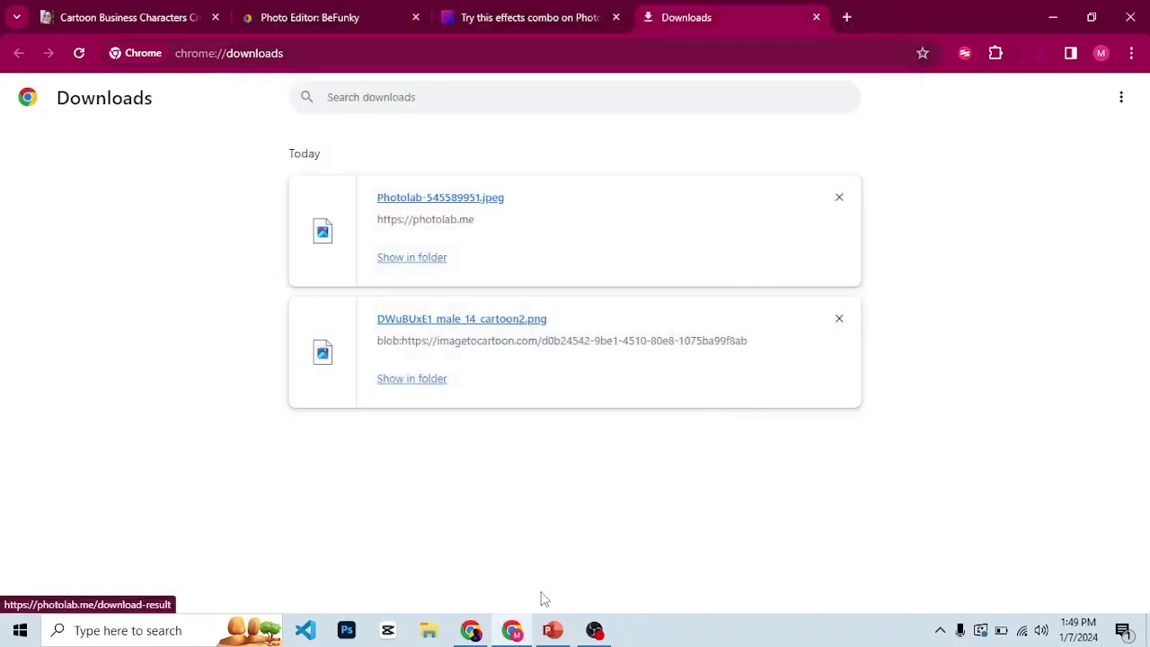
# Check the pixel dimensions of the downloaded Photolab image in its file info
pyautogui.click(471, 630)
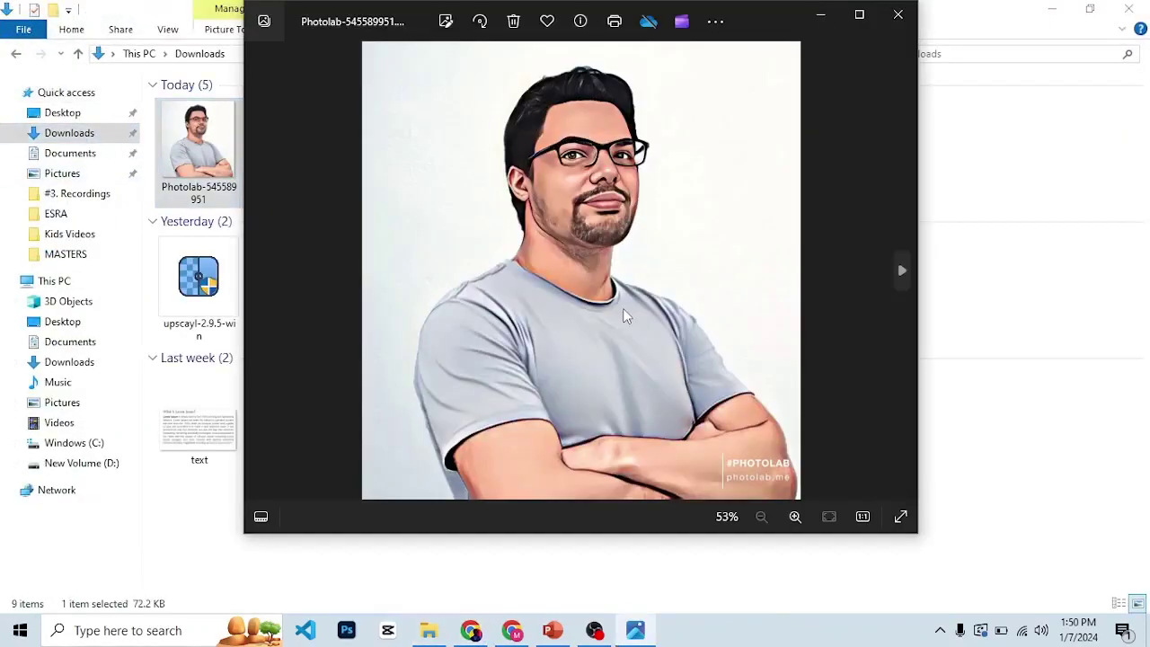
pyautogui.rightClick(627, 316)
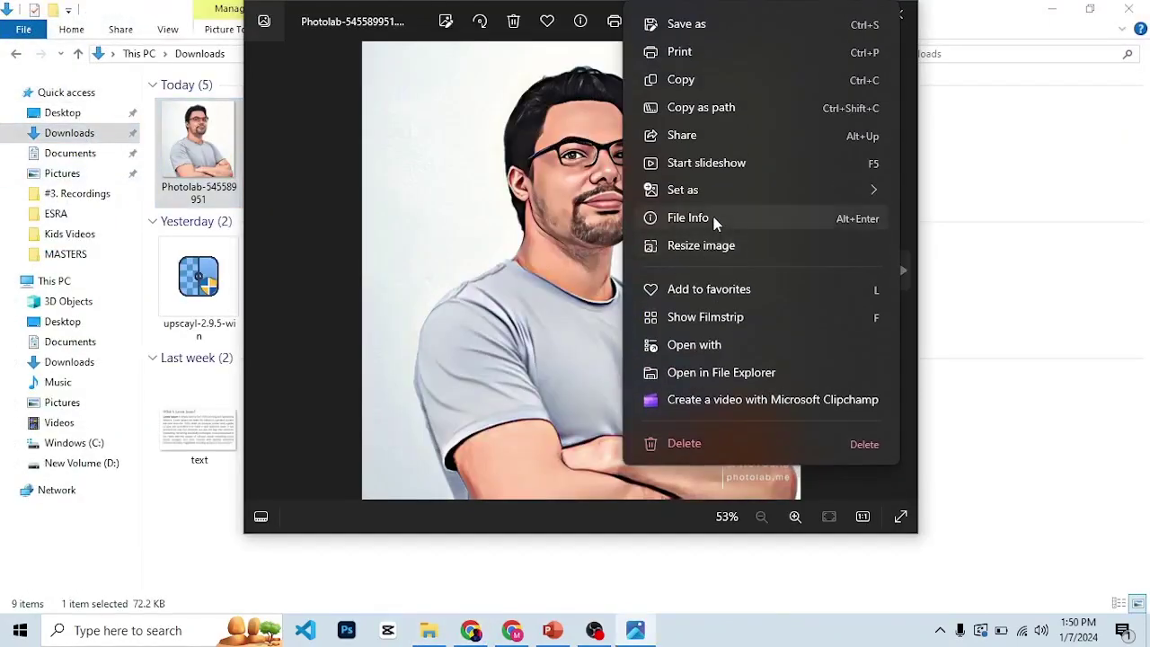
pyautogui.click(713, 217)
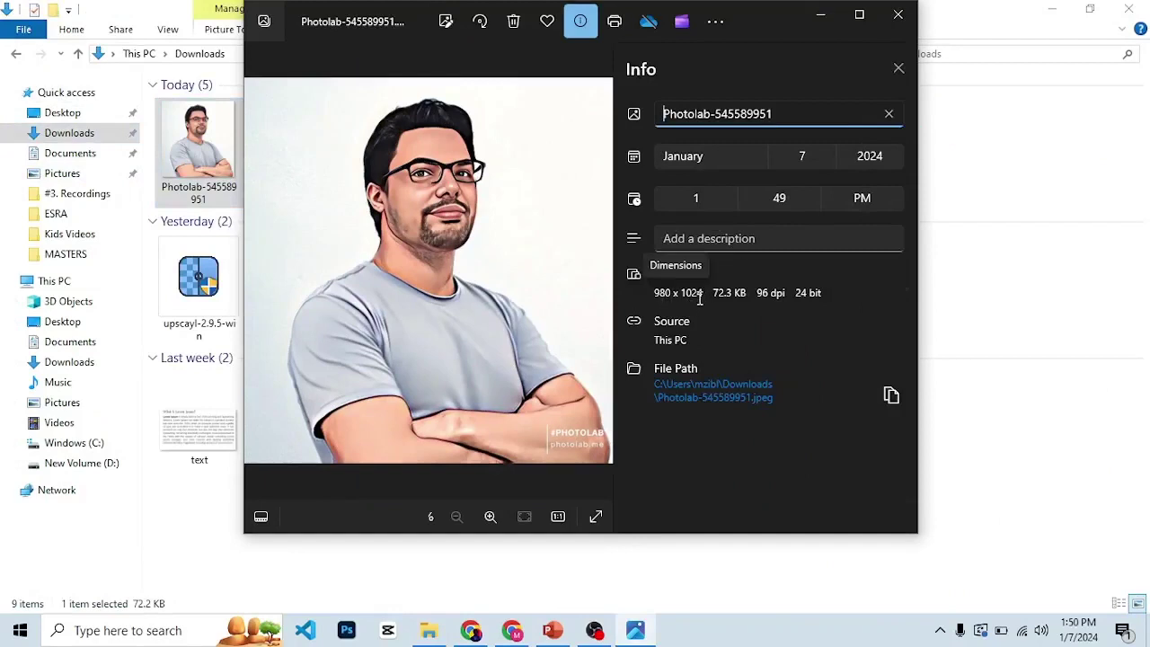
# Switch to Canva and create a new custom-size design 980 px wide and 1024 px high
pyautogui.click(471, 632)
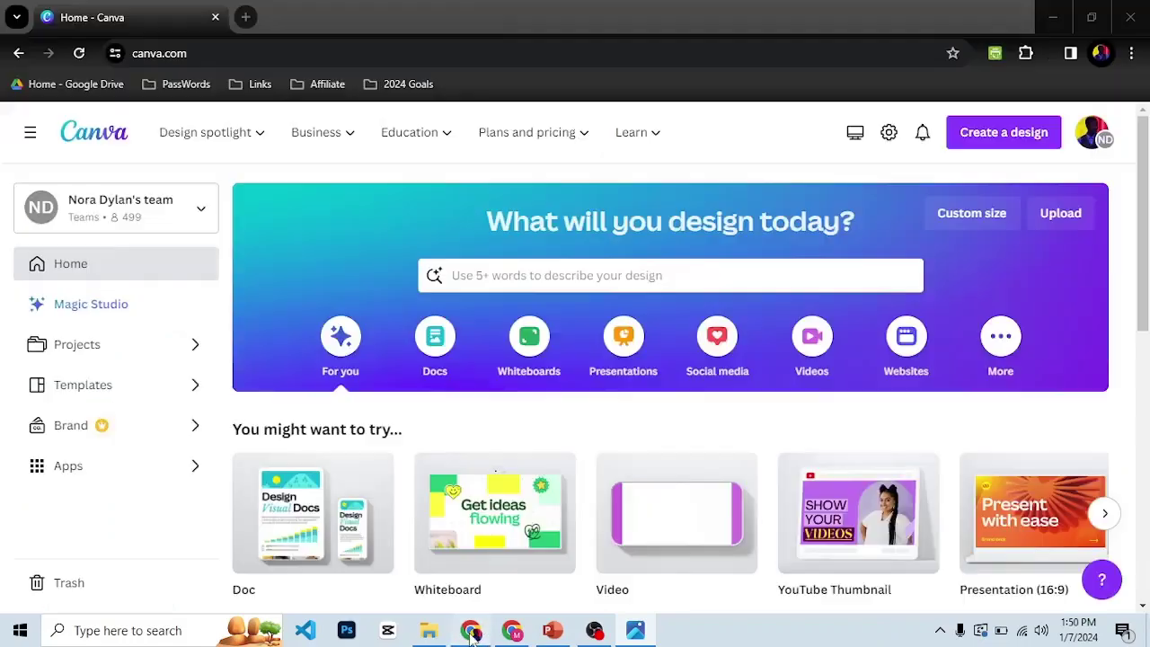
pyautogui.click(961, 224)
pyautogui.click(788, 290)
pyautogui.hotkey('alt', 'Tab')
pyautogui.hotkey('alt', 'Tab')
pyautogui.write('980')
pyautogui.click(844, 292)
pyautogui.write('1')
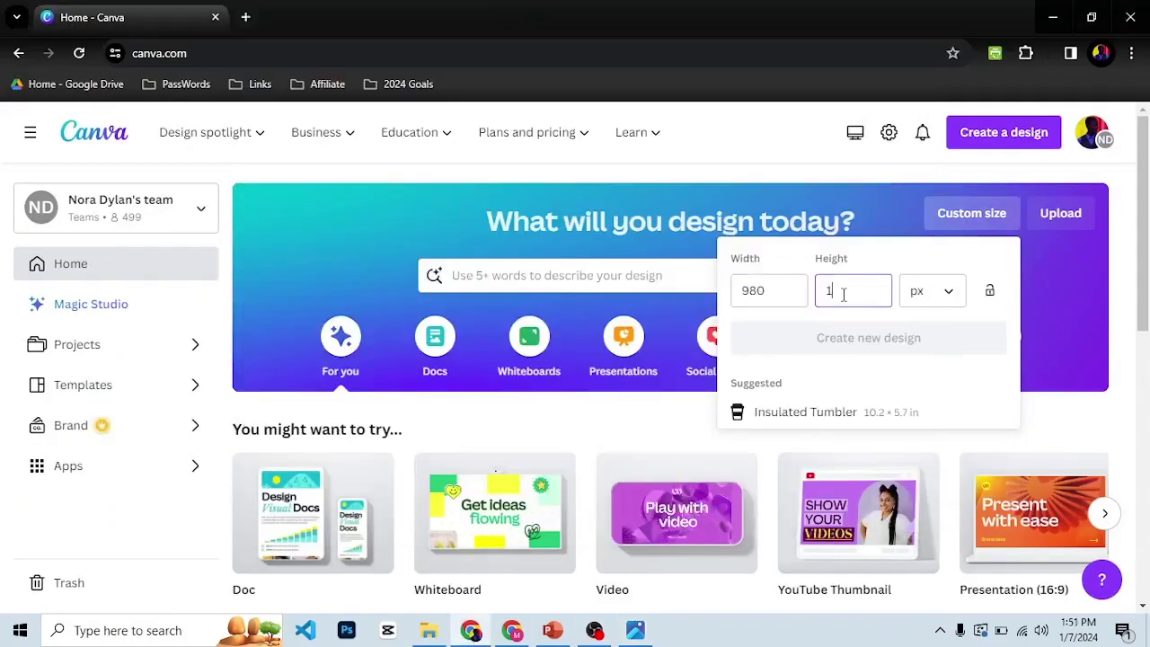
pyautogui.write('024')
pyautogui.click(850, 345)
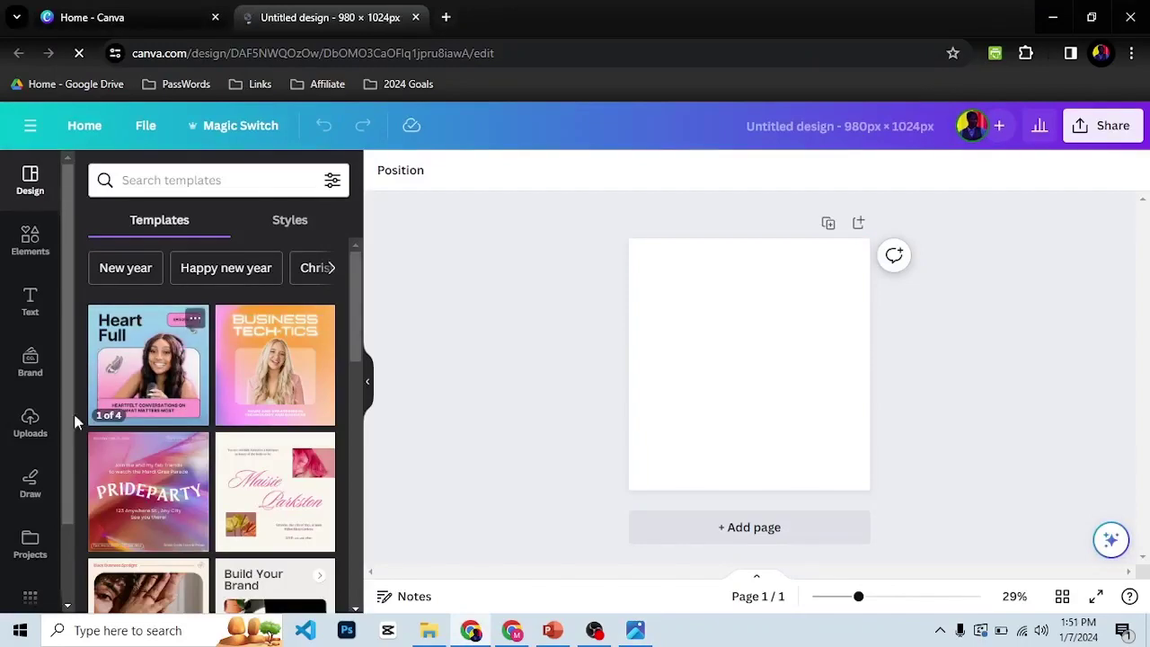
# Upload Photolab-545589951 from the Downloads folder to the Canva design
pyautogui.click(25, 437)
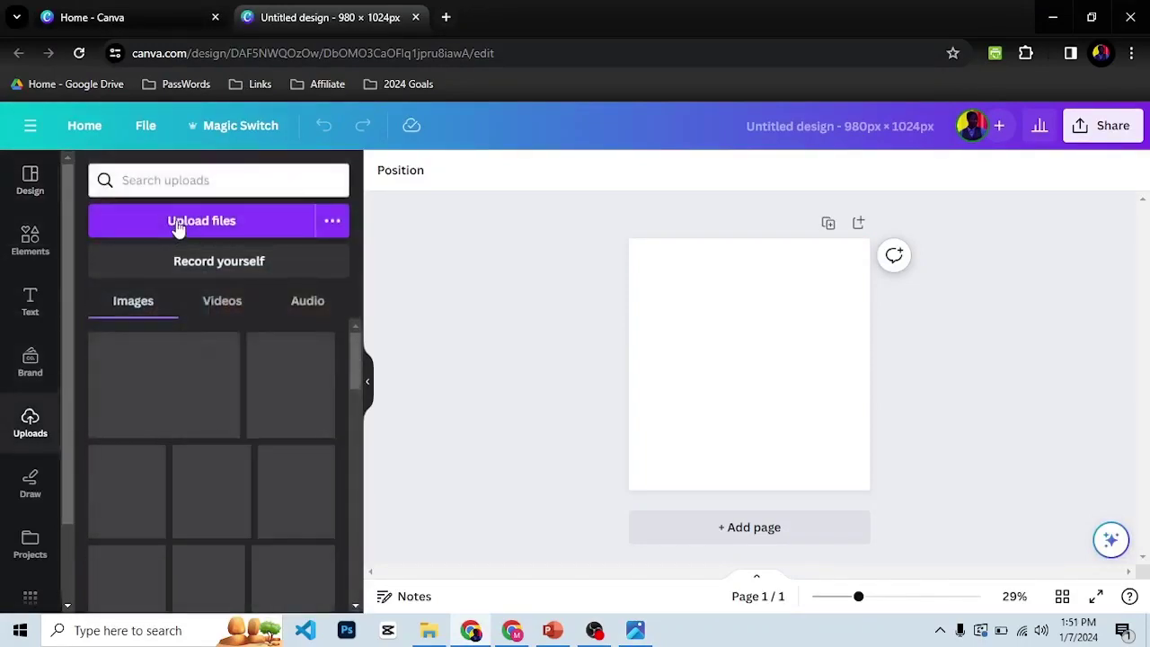
pyautogui.click(176, 226)
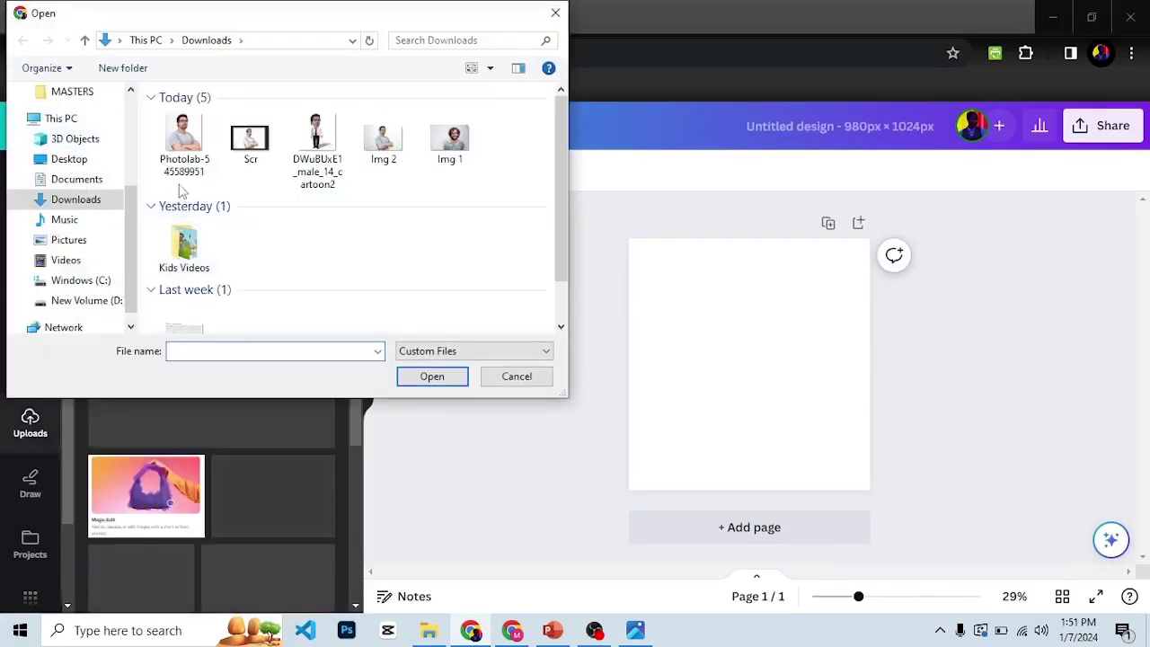
pyautogui.click(177, 149)
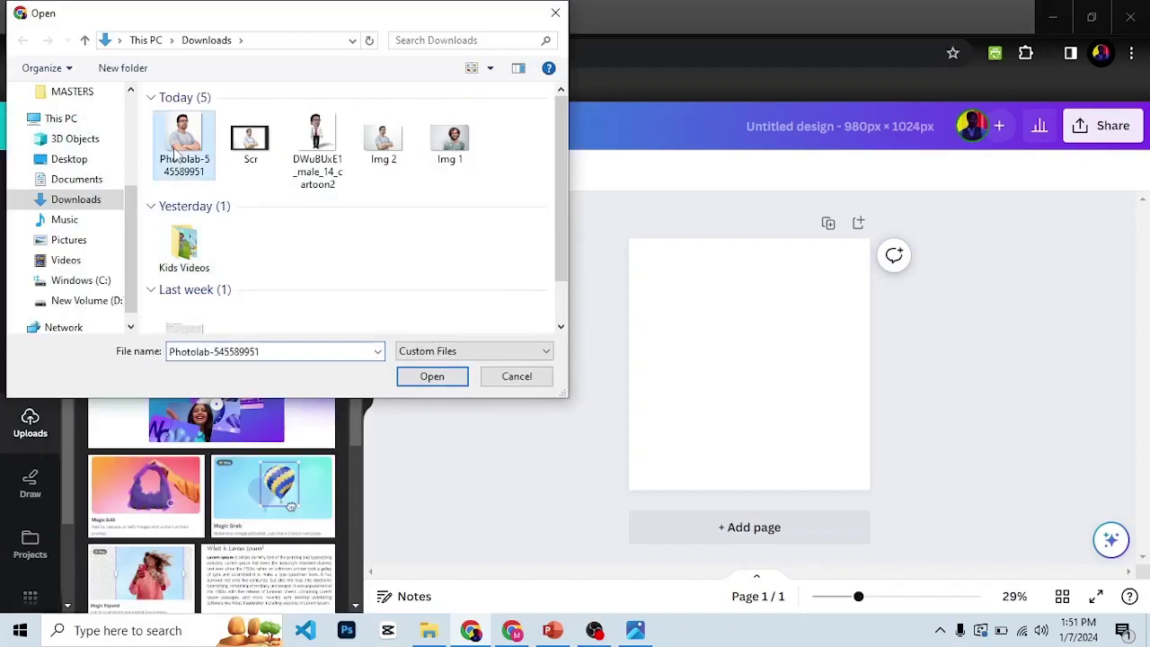
pyautogui.click(434, 378)
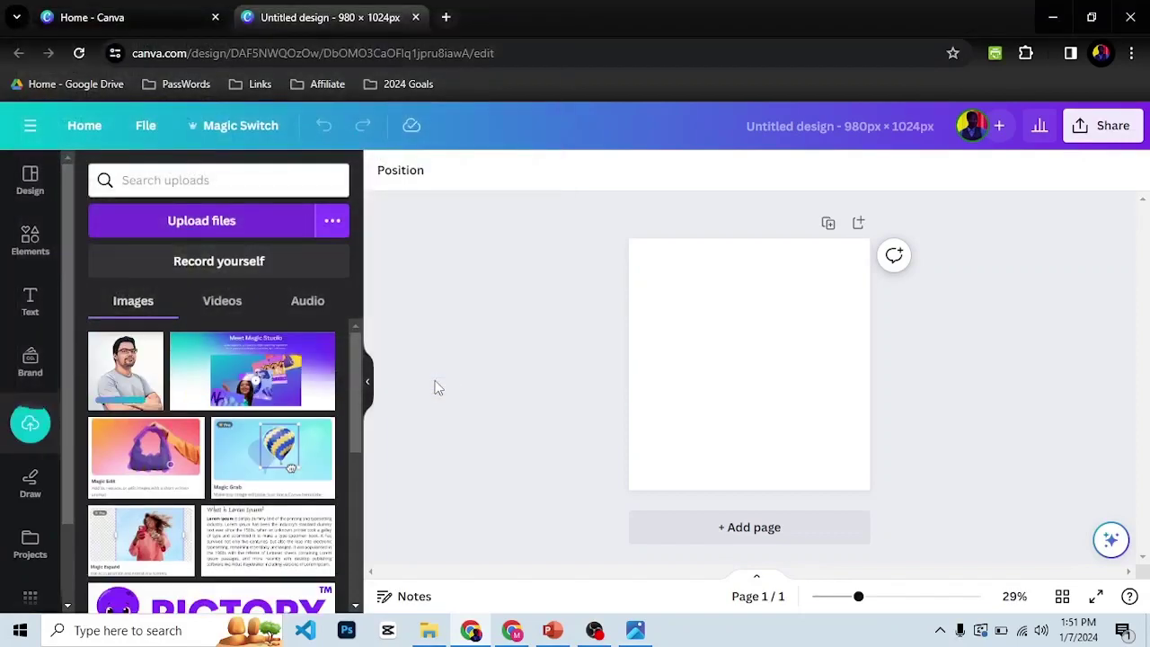
# Add the uploaded cartoon image to the page and set it as the page background
pyautogui.click(124, 379)
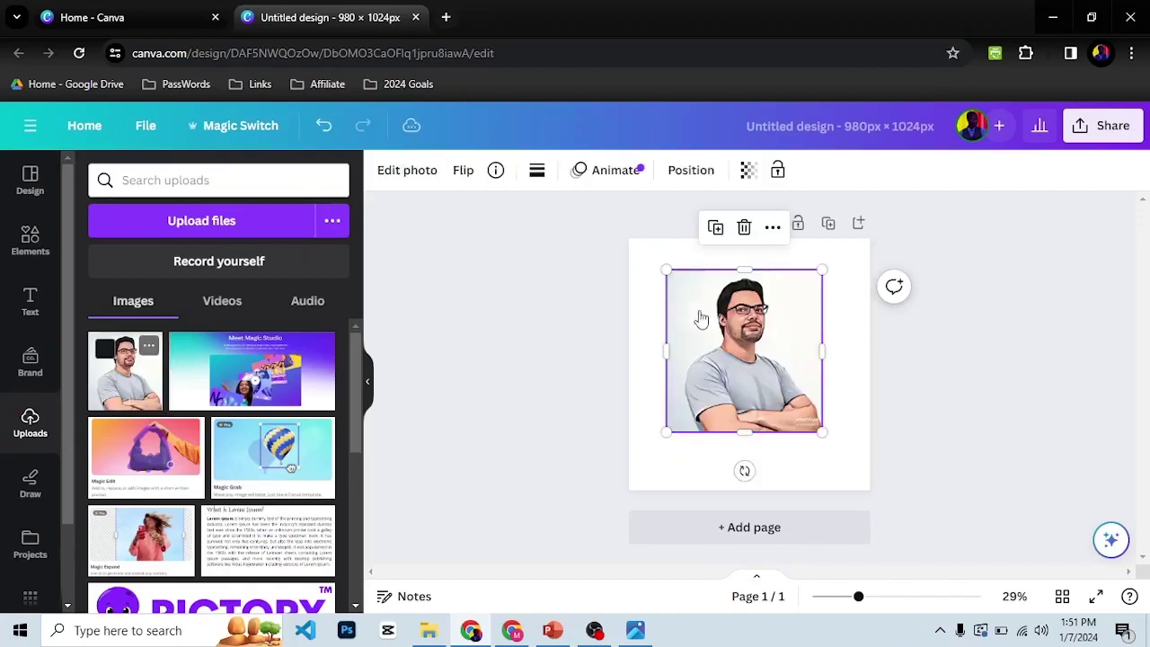
pyautogui.rightClick(754, 363)
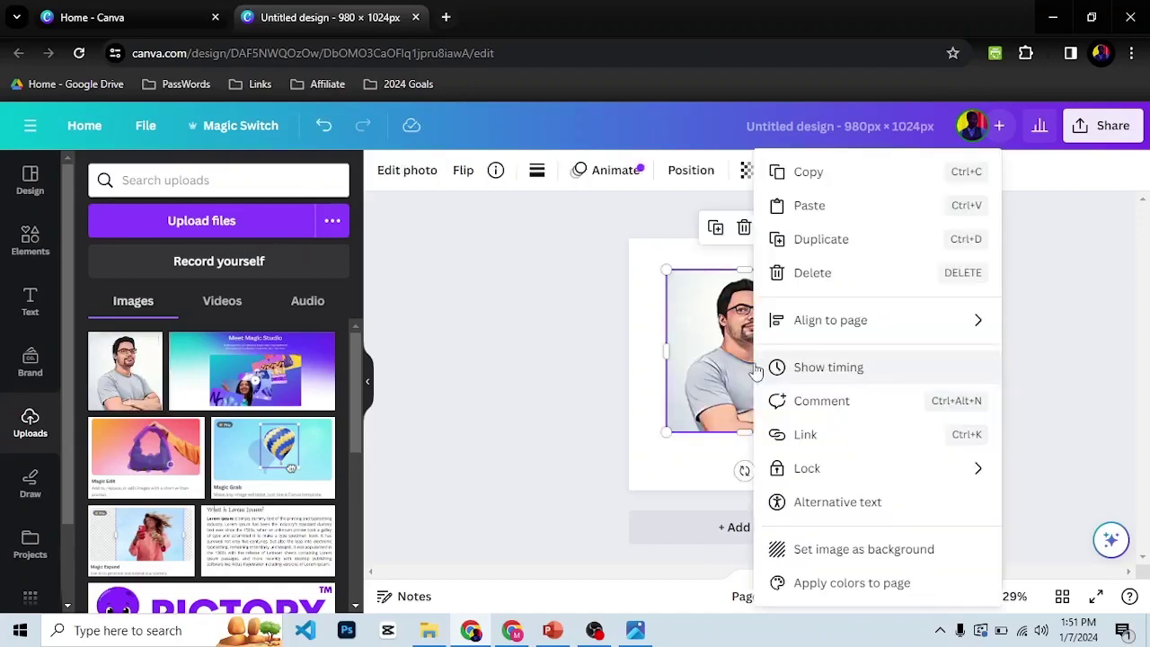
pyautogui.click(811, 550)
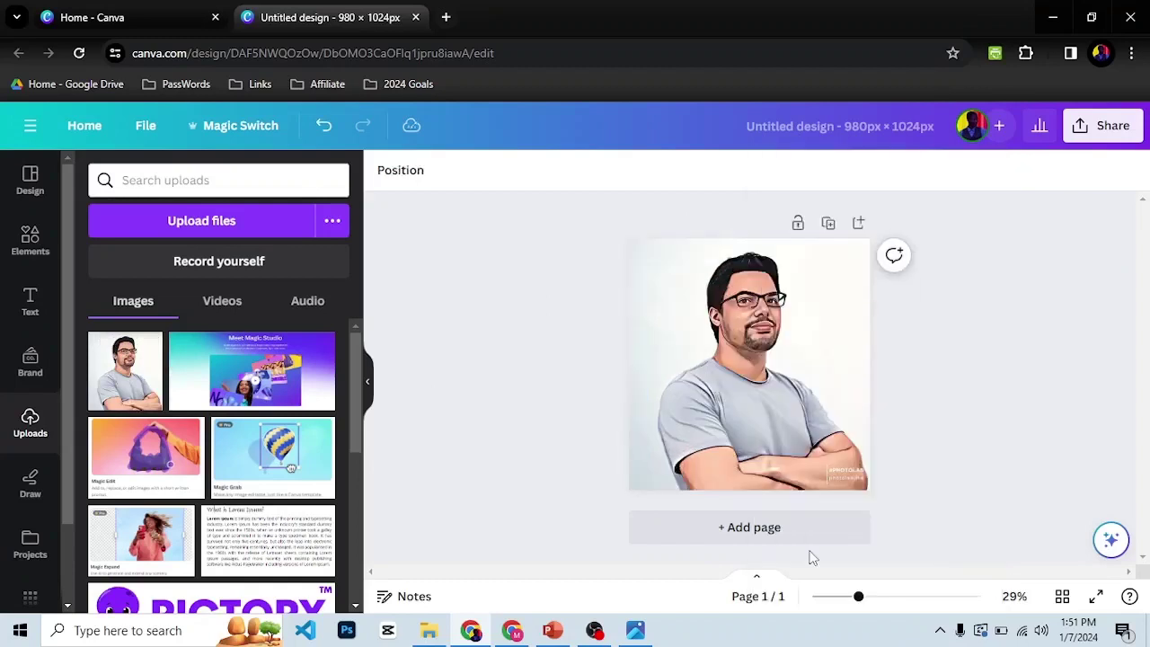
# Extract the Photo Lab watermark text from the background image with Grab Text and delete it
pyautogui.click(876, 598)
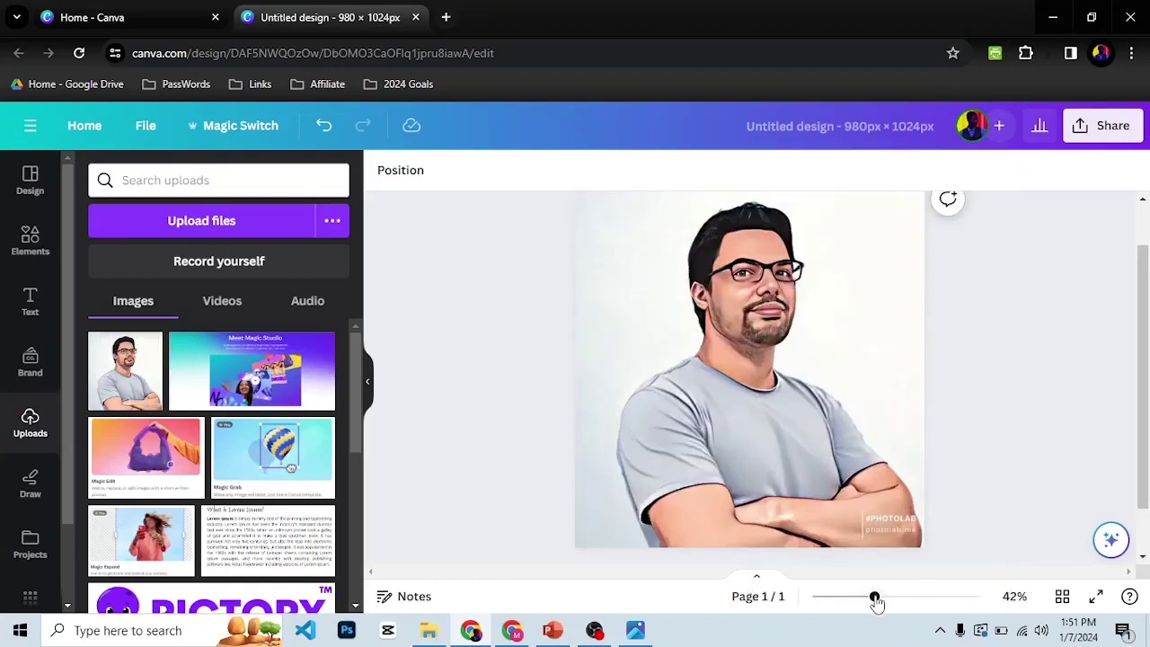
pyautogui.moveTo(877, 598); pyautogui.dragTo(884, 597)
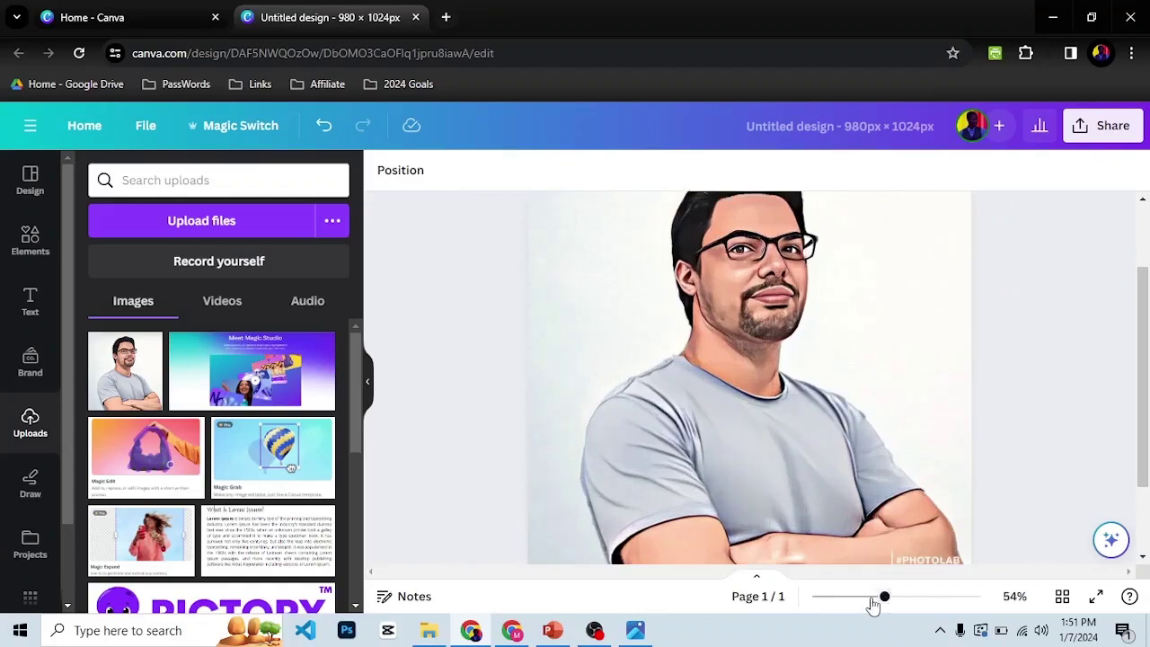
pyautogui.click(869, 597)
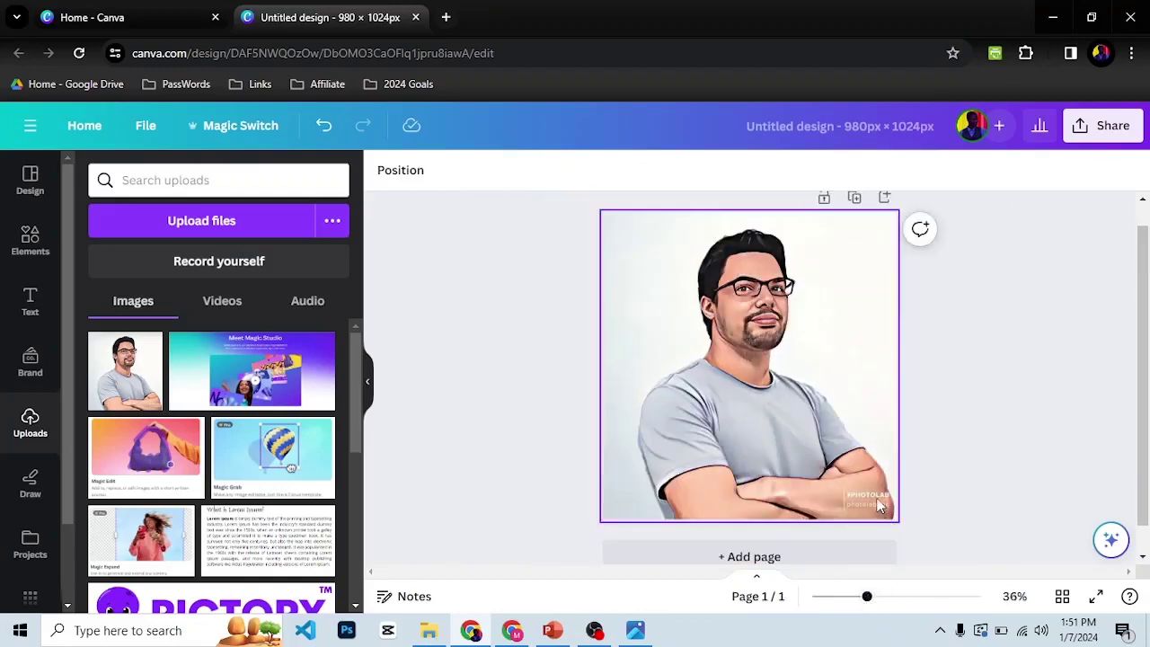
pyautogui.click(877, 392)
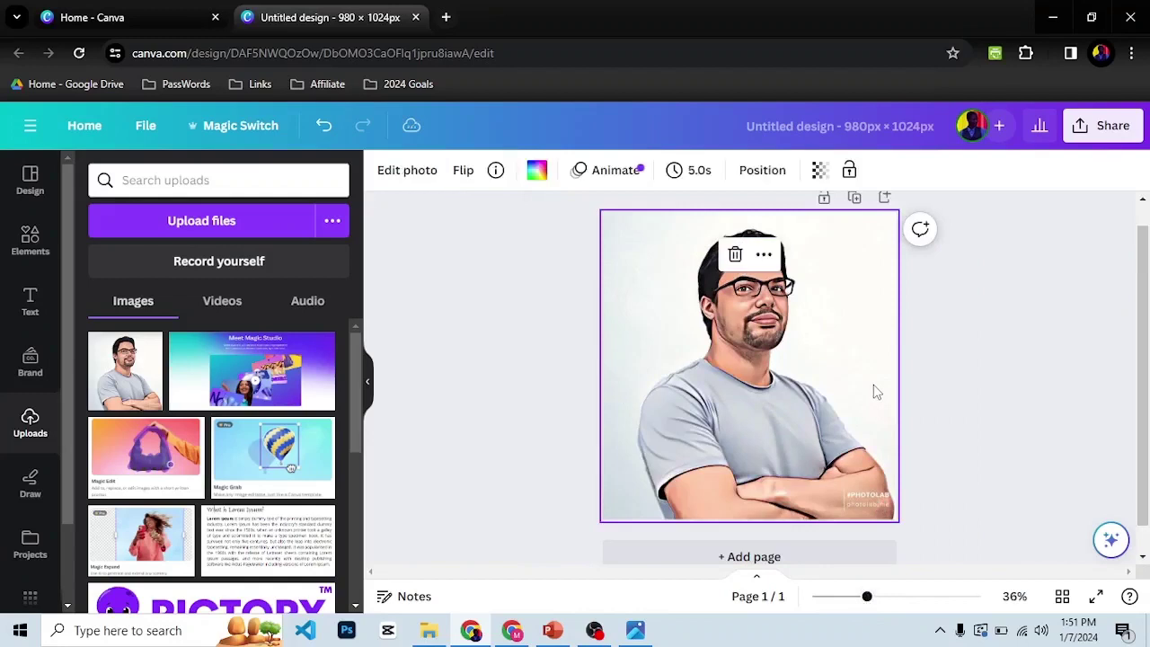
pyautogui.click(413, 173)
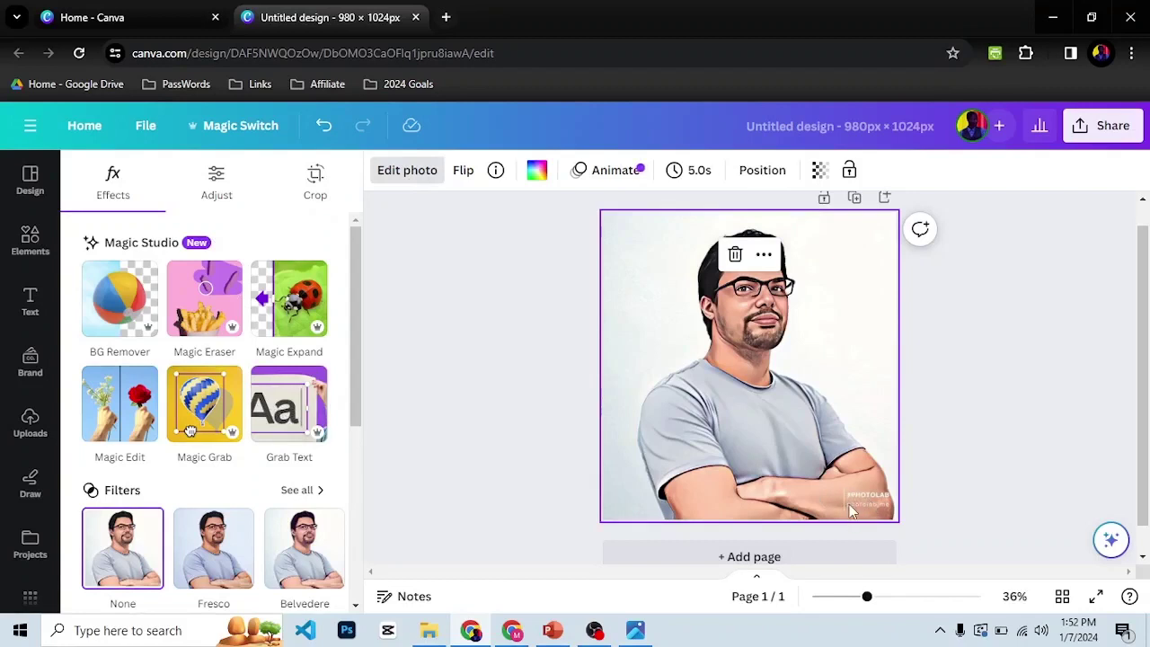
pyautogui.click(287, 405)
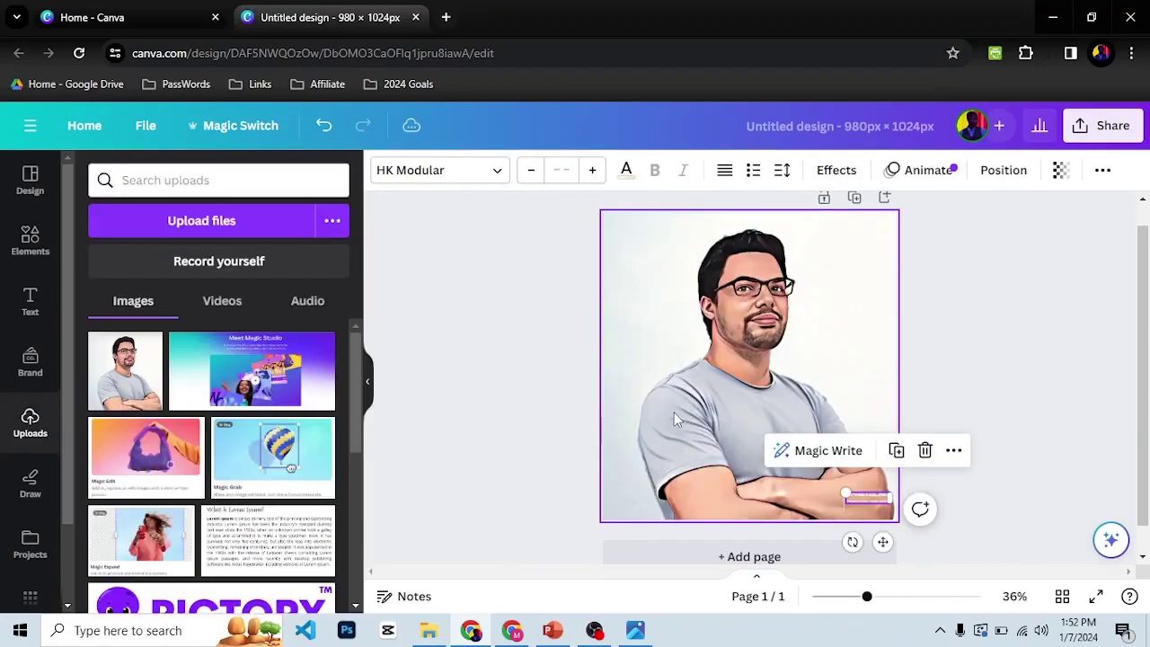
pyautogui.click(879, 502)
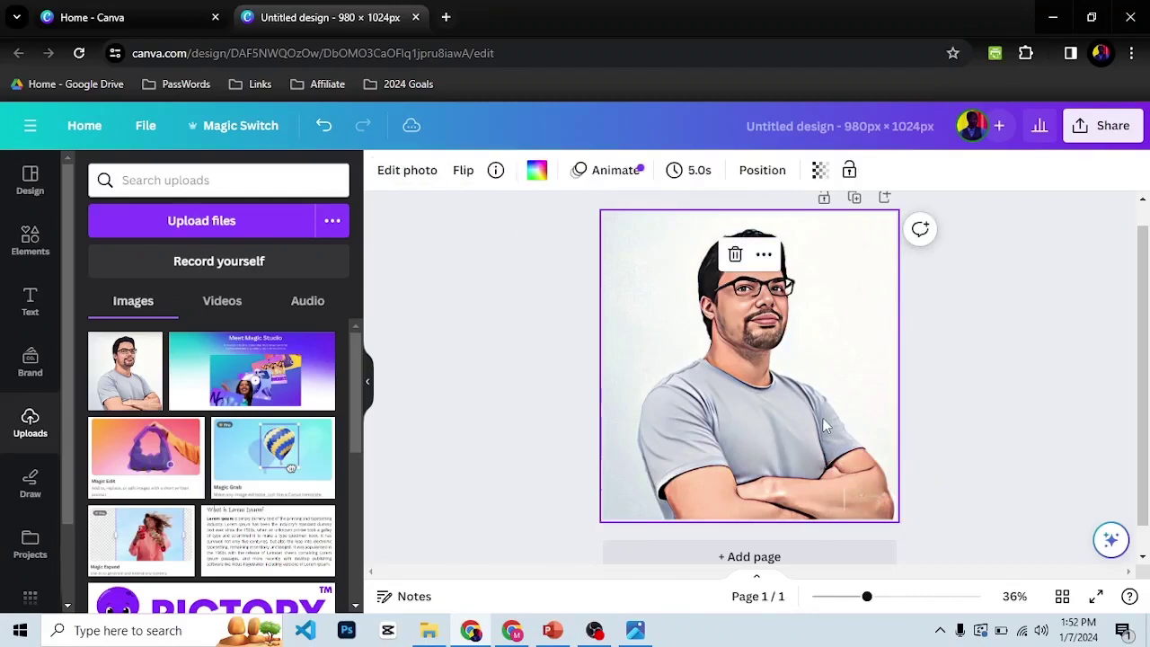
# Erase the remaining watermark line and traces on the man's forearm with Magic Eraser at brush size 20
pyautogui.click(419, 177)
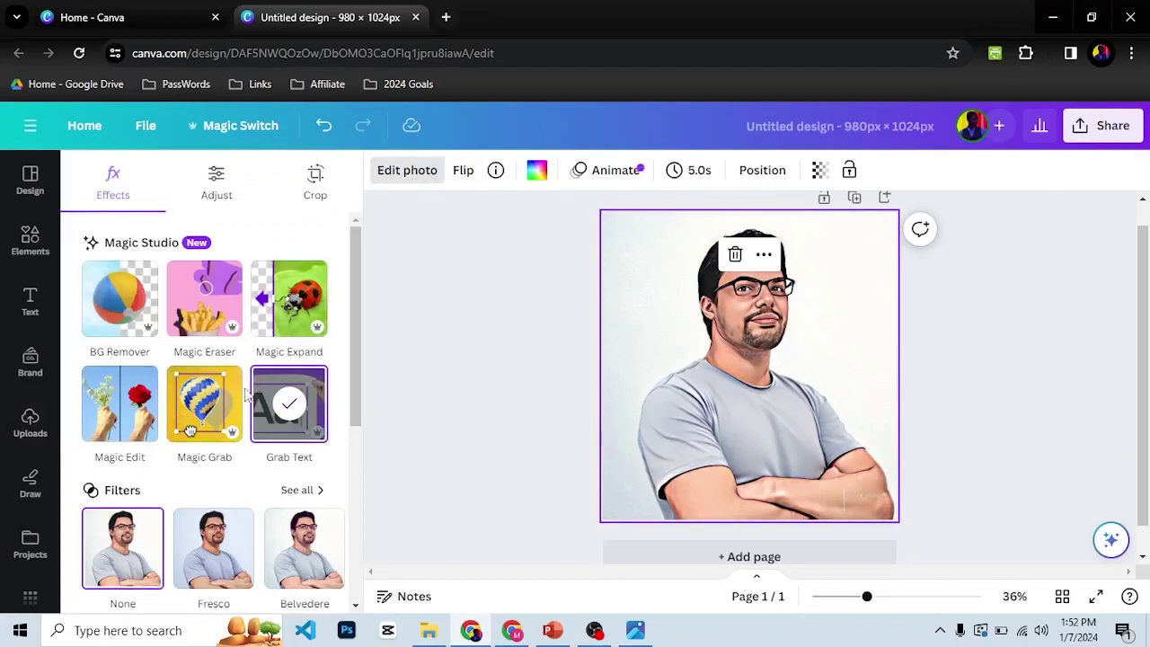
pyautogui.click(205, 306)
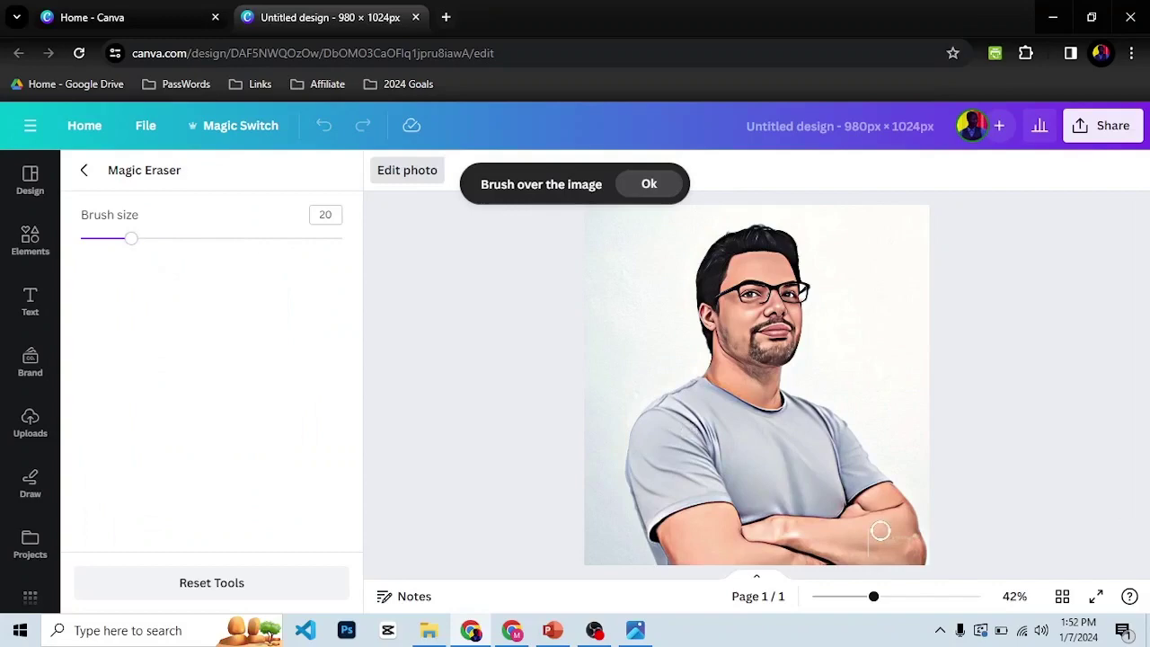
pyautogui.moveTo(868, 530); pyautogui.dragTo(869, 556)
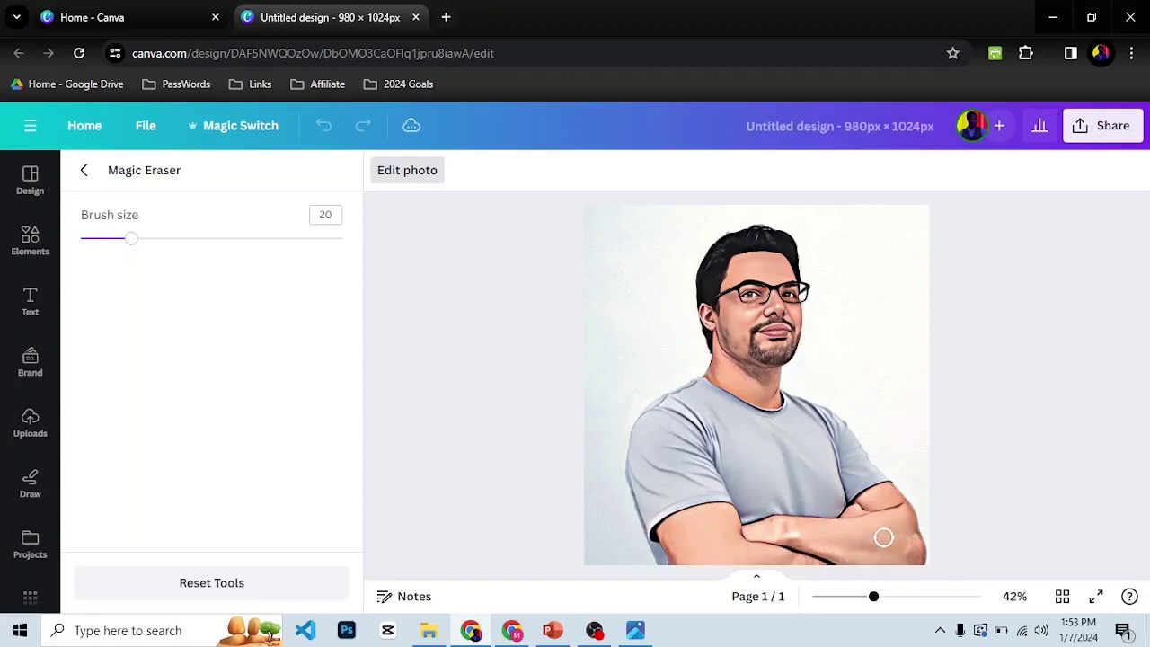
pyautogui.moveTo(883, 538); pyautogui.dragTo(908, 537)
pyautogui.click(84, 170)
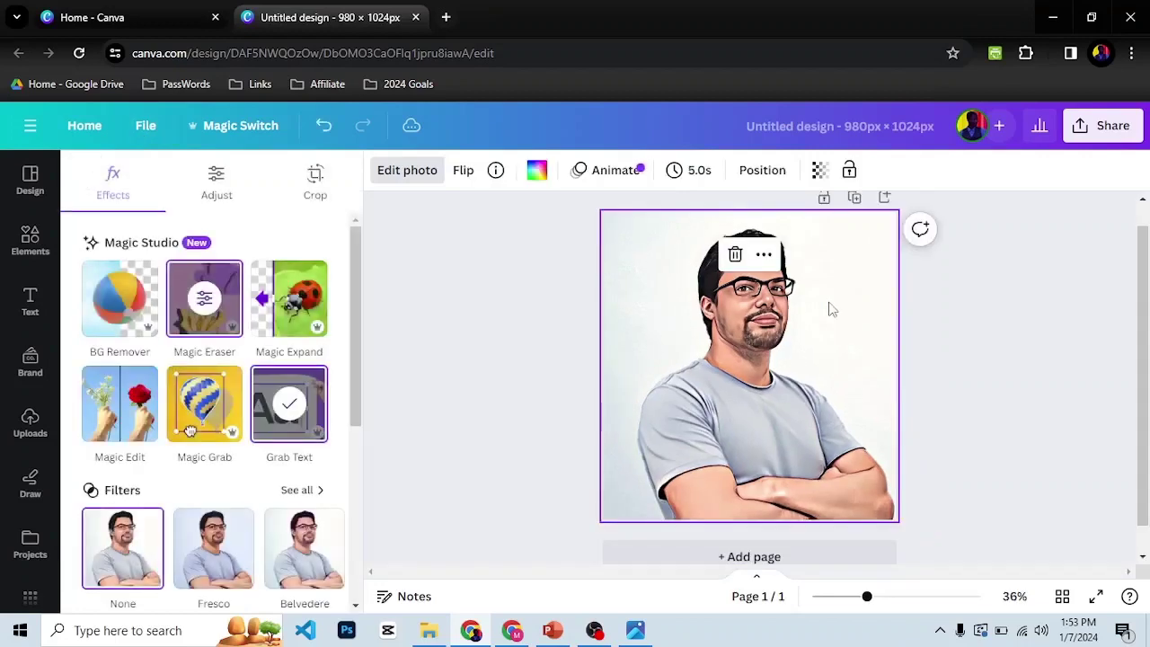
# Download the cleaned design as a PNG at size 1 and open the downloaded Untitled design.png
pyautogui.click(1098, 130)
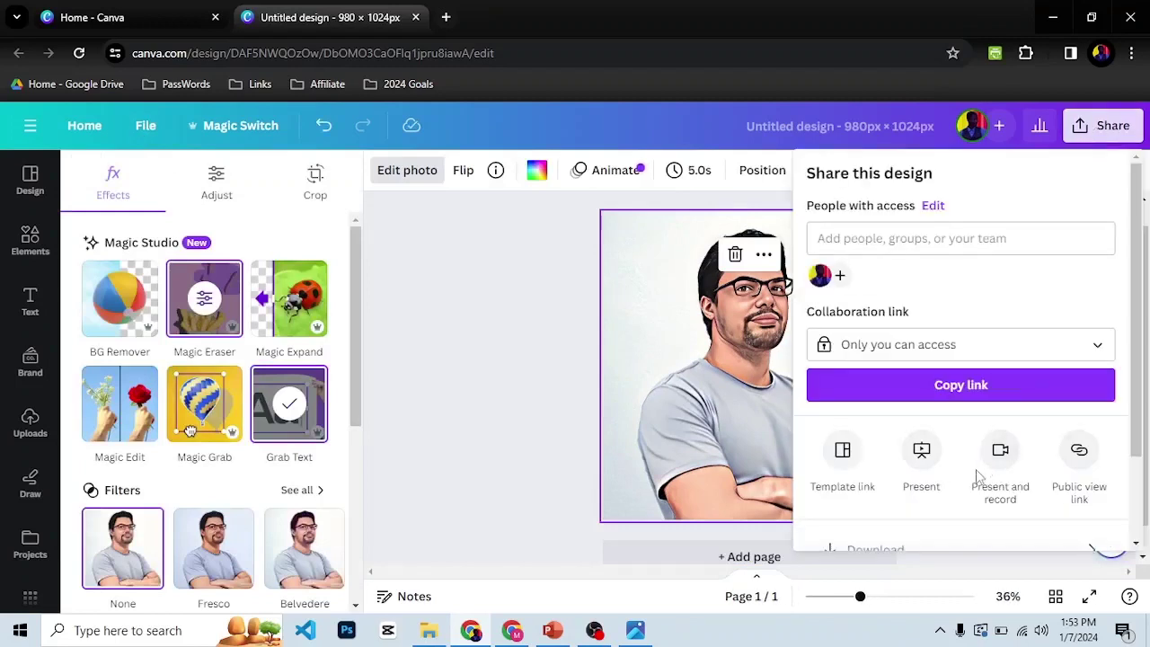
pyautogui.scroll(-2, 971, 467)
pyautogui.click(959, 433)
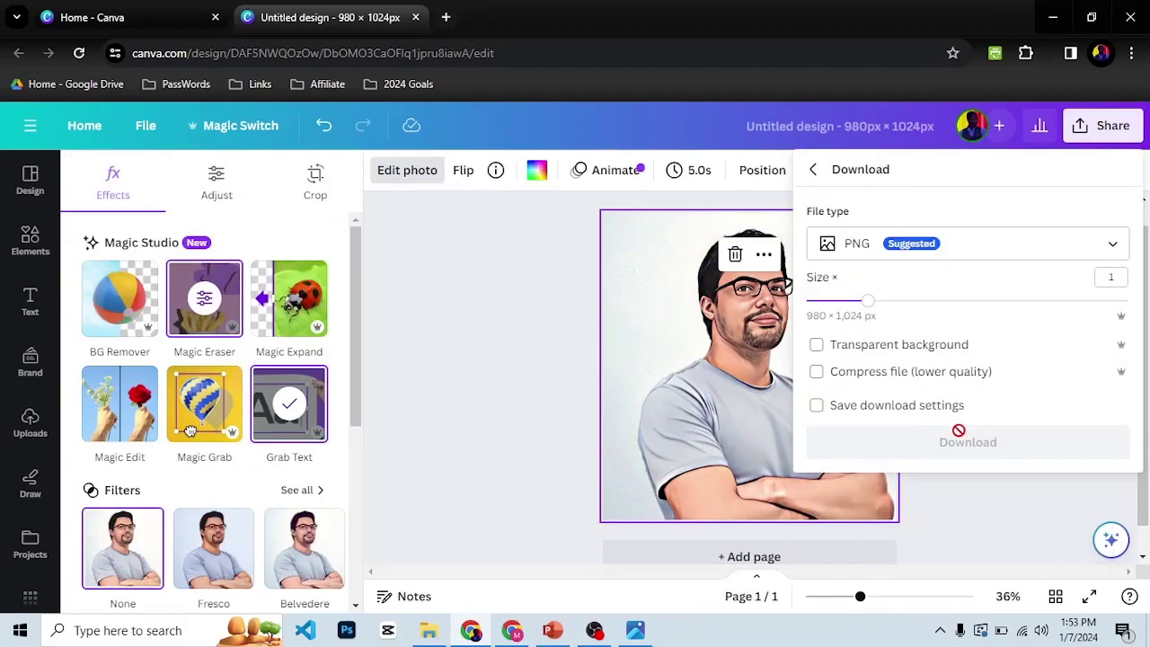
pyautogui.click(966, 244)
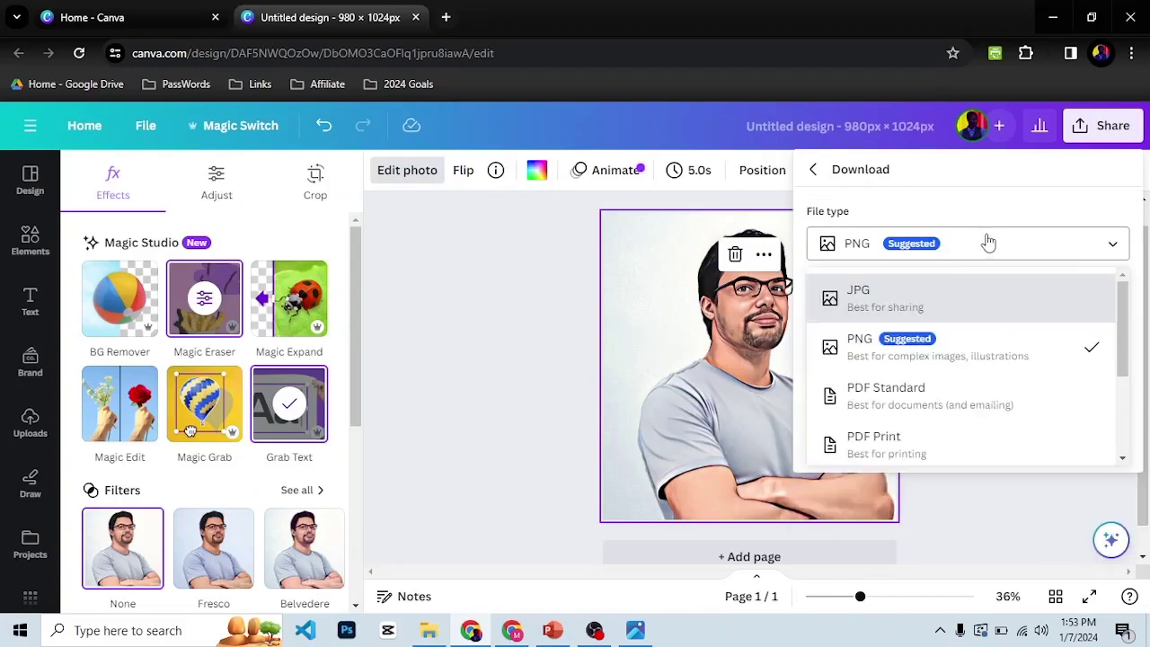
pyautogui.click(969, 243)
pyautogui.click(917, 450)
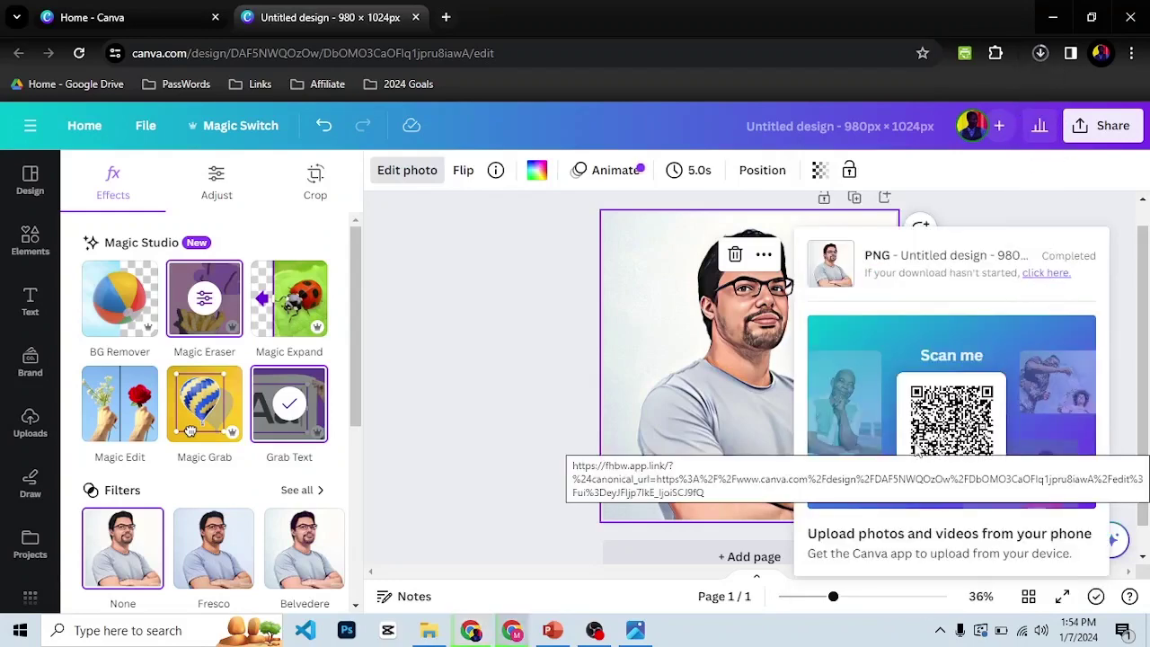
pyautogui.hotkey('ctrl', 'j')
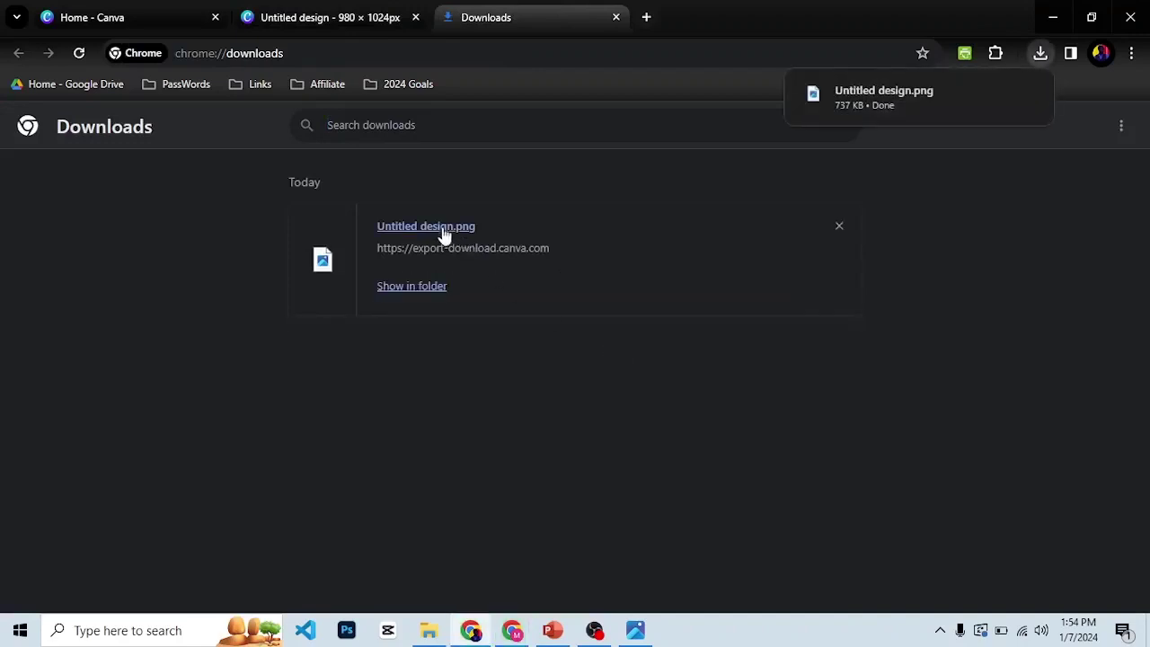
pyautogui.click(439, 232)
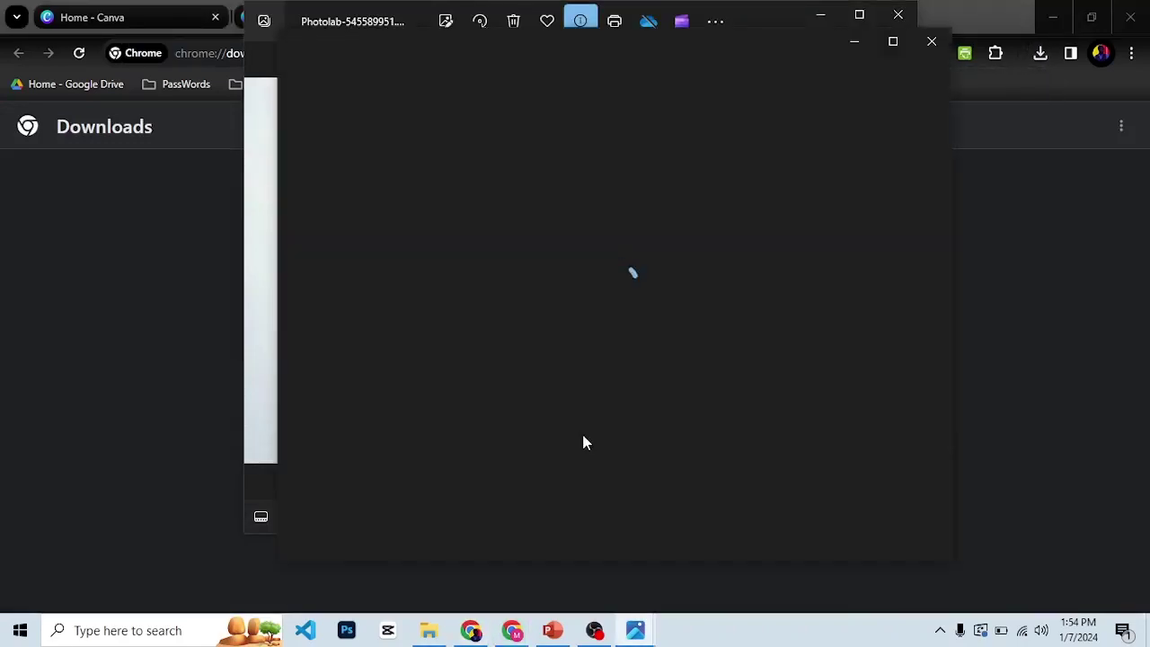